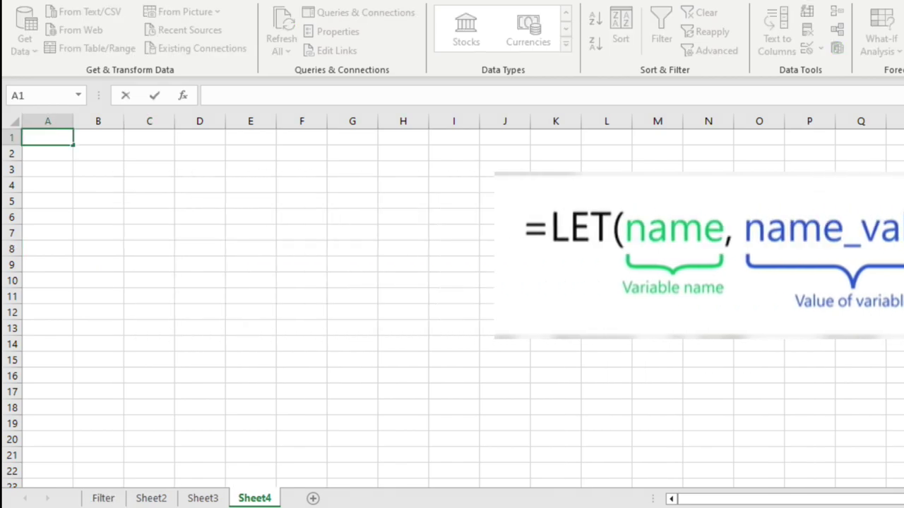
Step: Enter the formula =LET(a,5,b,3,a+b) in cell A1 of the empty sheet
text(=le)
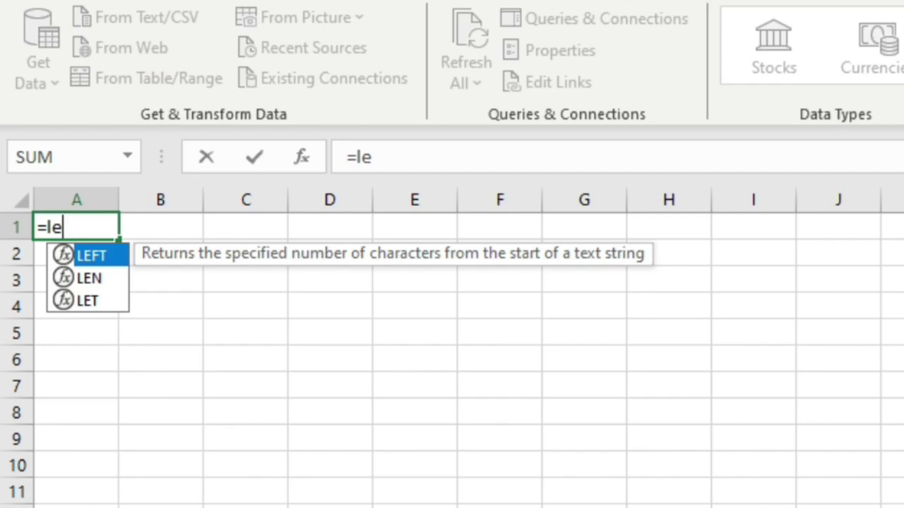
text(t)
key(Tab)
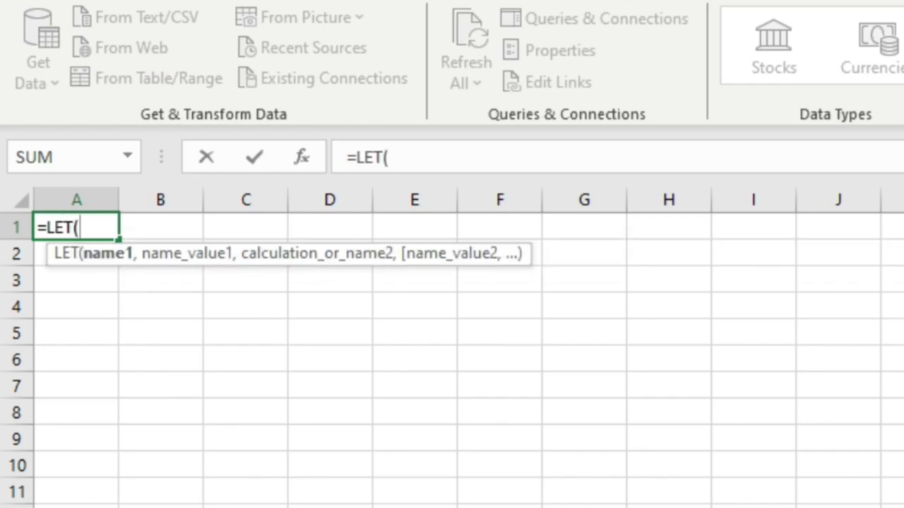
text(a,)
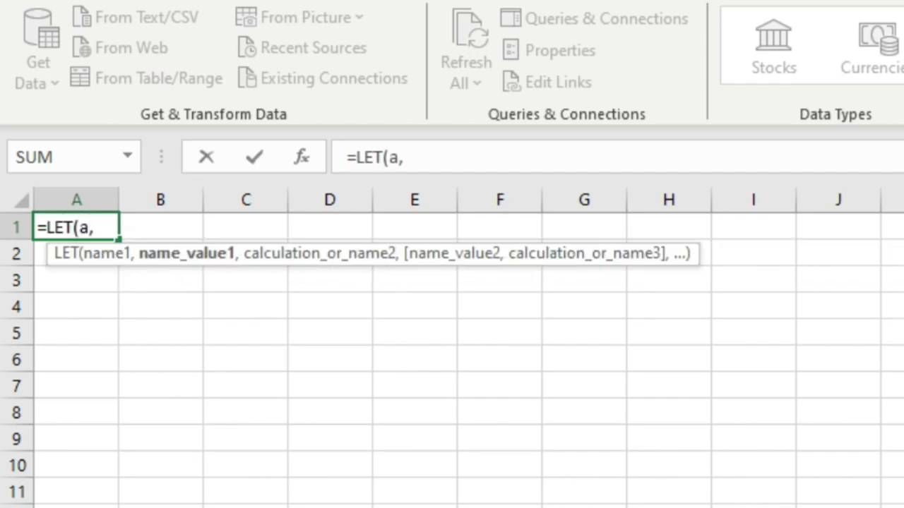
text(5,)
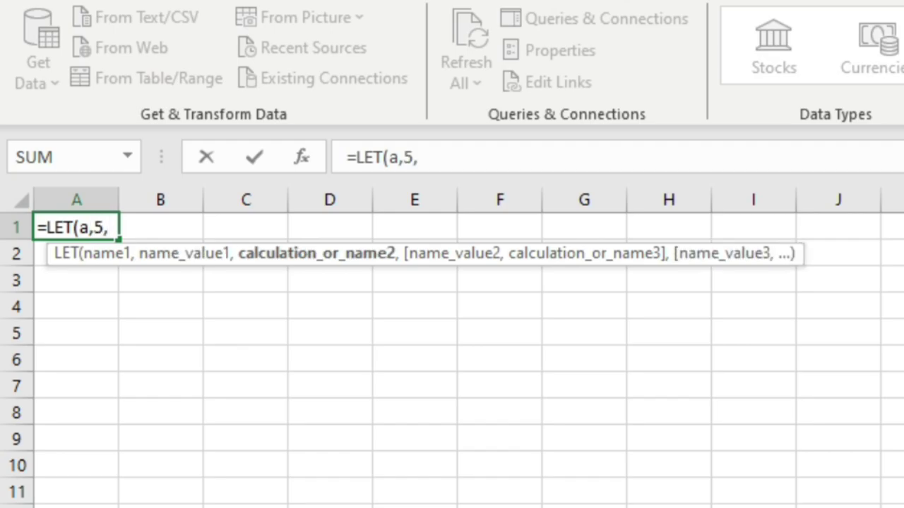
text(b)
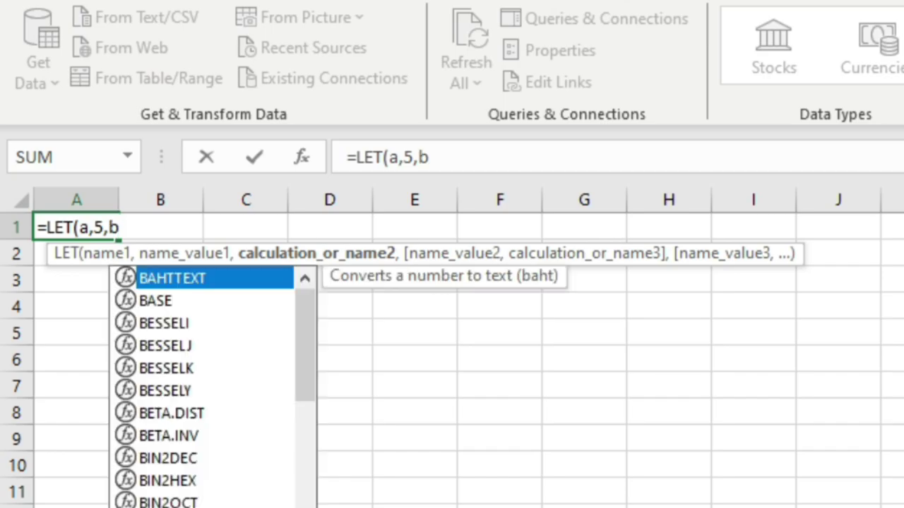
text(,3,)
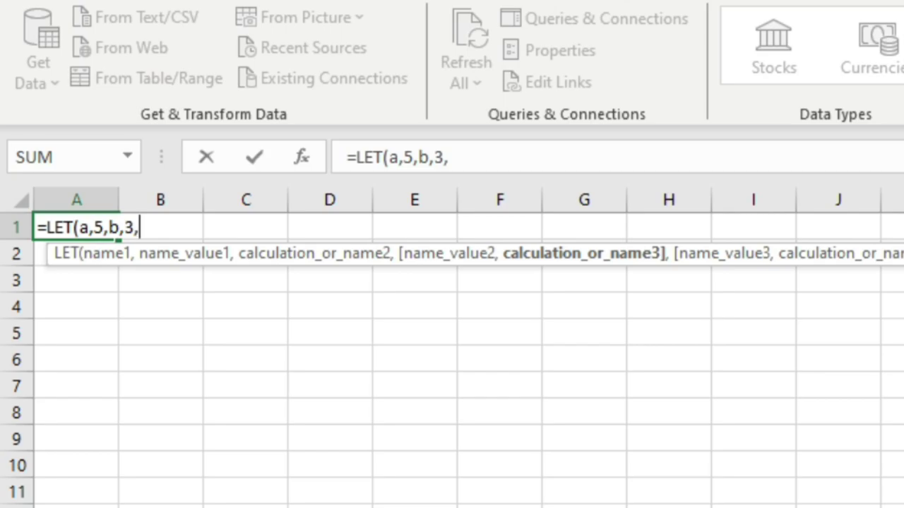
text(a+b)
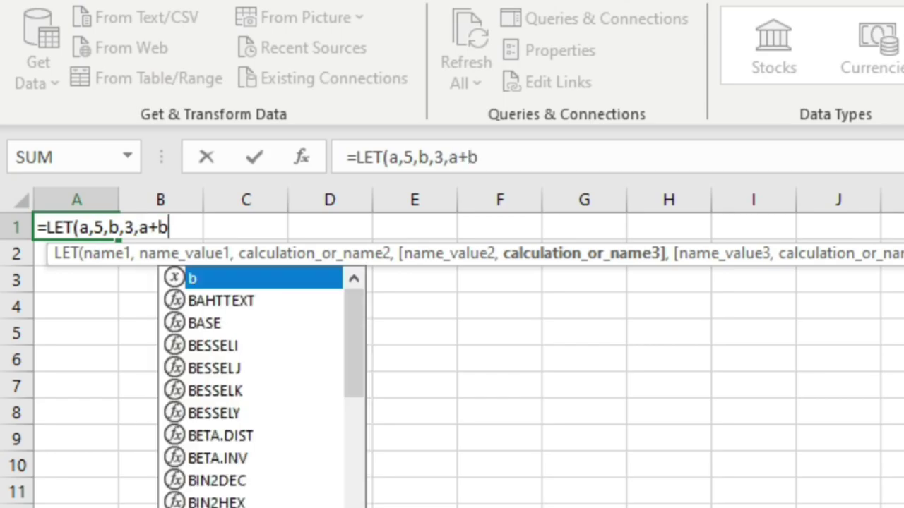
text())
key(Return)
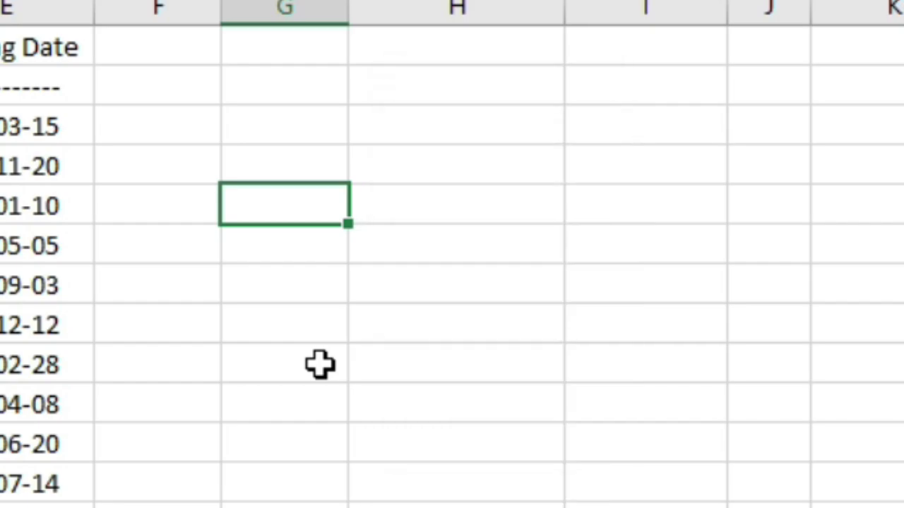
Step: Enter the plain addition formula =5+3 in cell G5 beside the employee table
text(=5+)
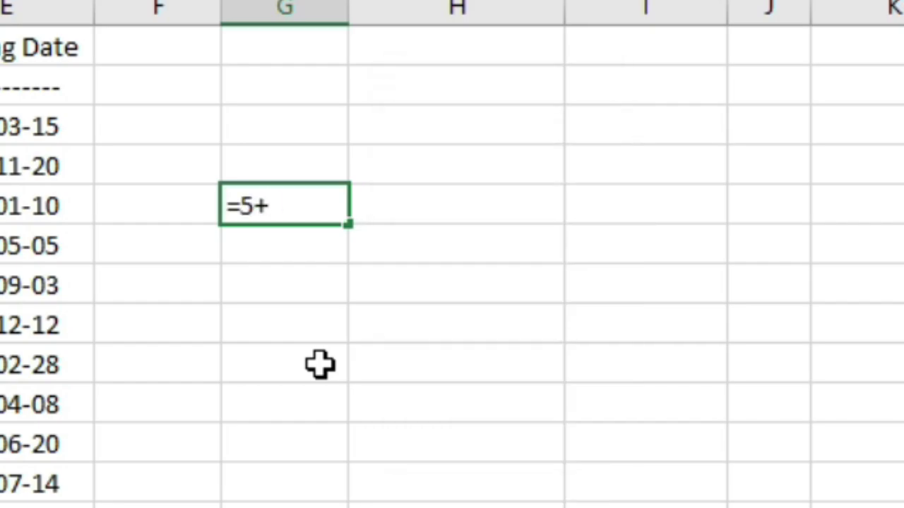
text(3)
key(Return)
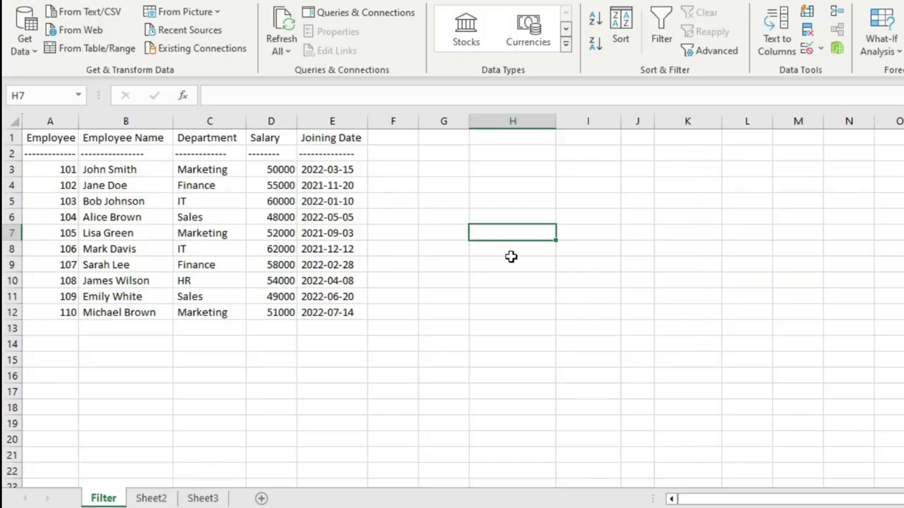
click(441, 171)
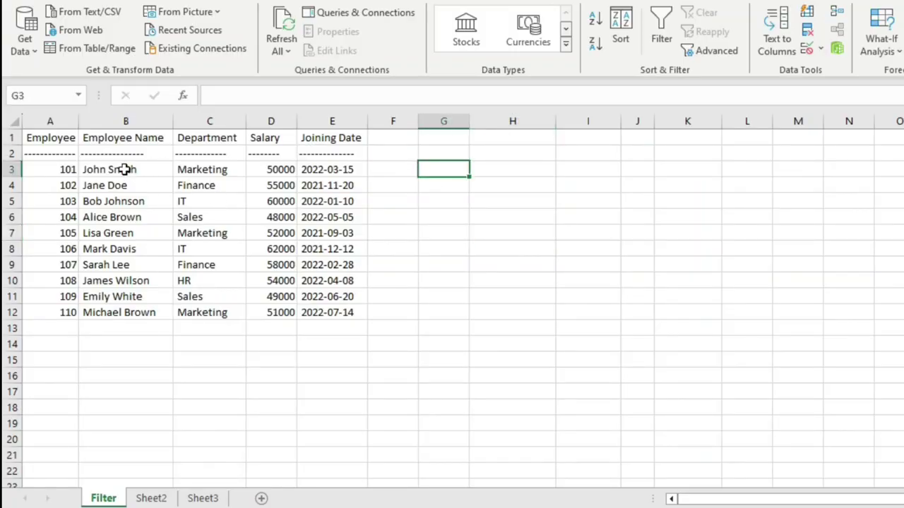
drag(72, 169, 309, 315)
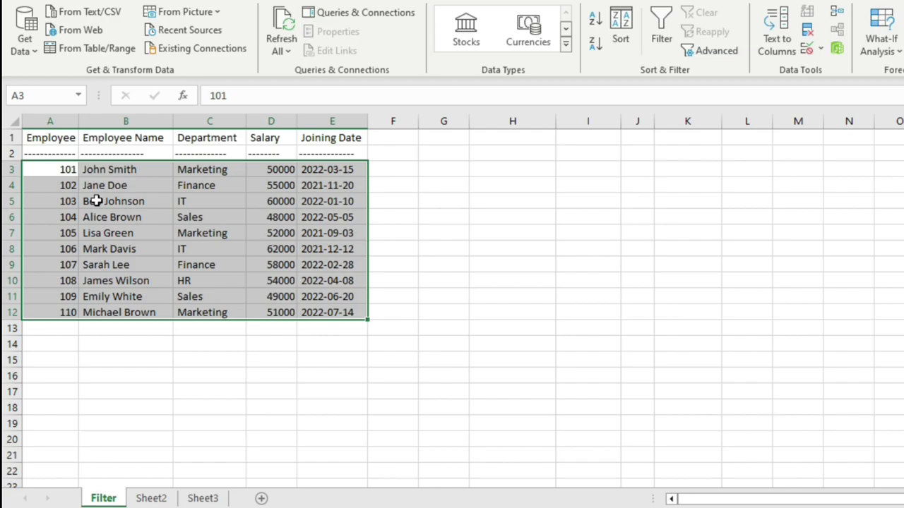
click(441, 181)
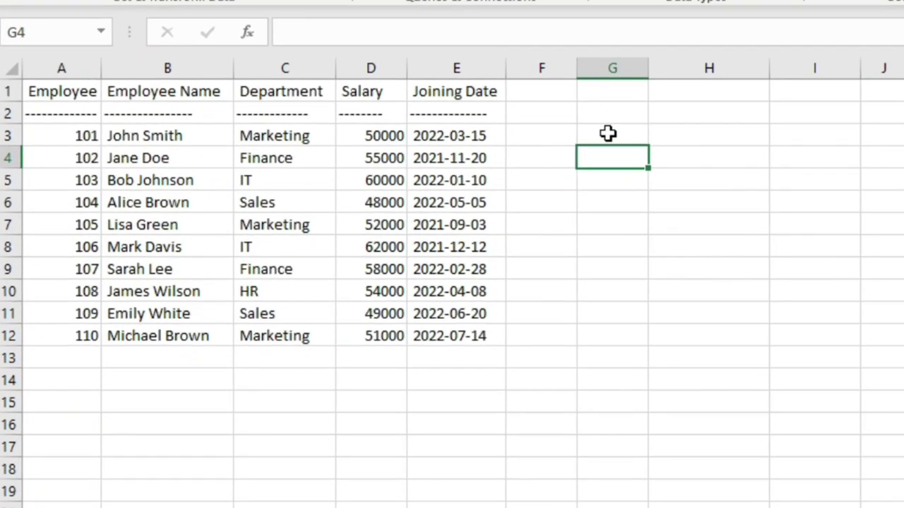
Step: Enter =FILTER(A3:E12,C3:C12=C3,"") in G3 to extract the employees whose department matches C3
click(442, 168)
text(=filter()
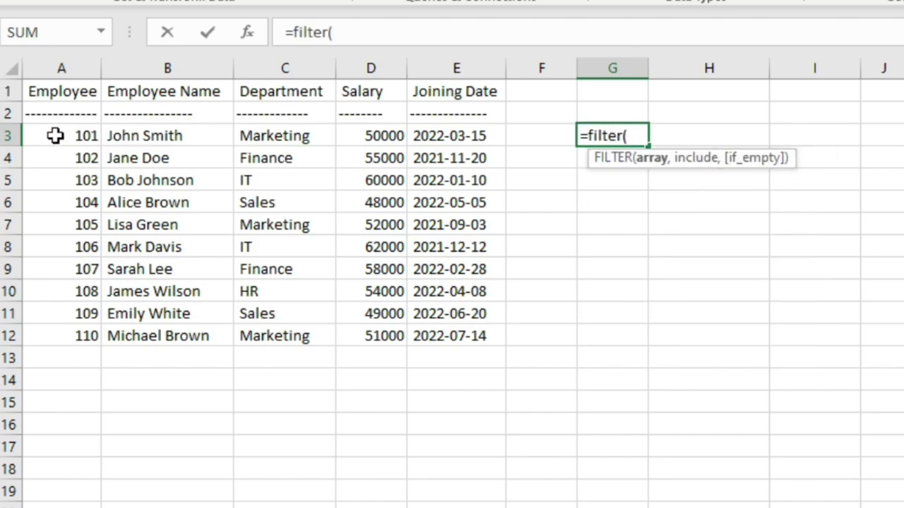
drag(55, 136, 464, 336)
text(,)
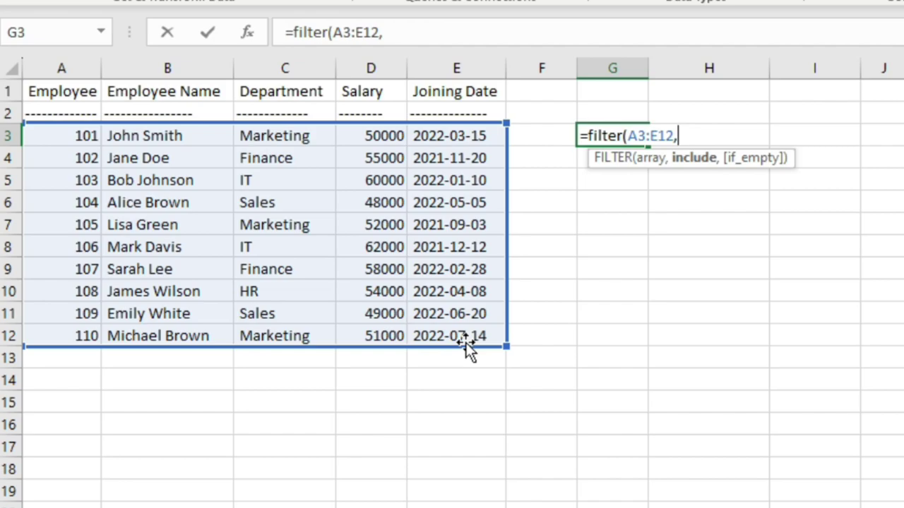
drag(271, 134, 264, 335)
text(=)
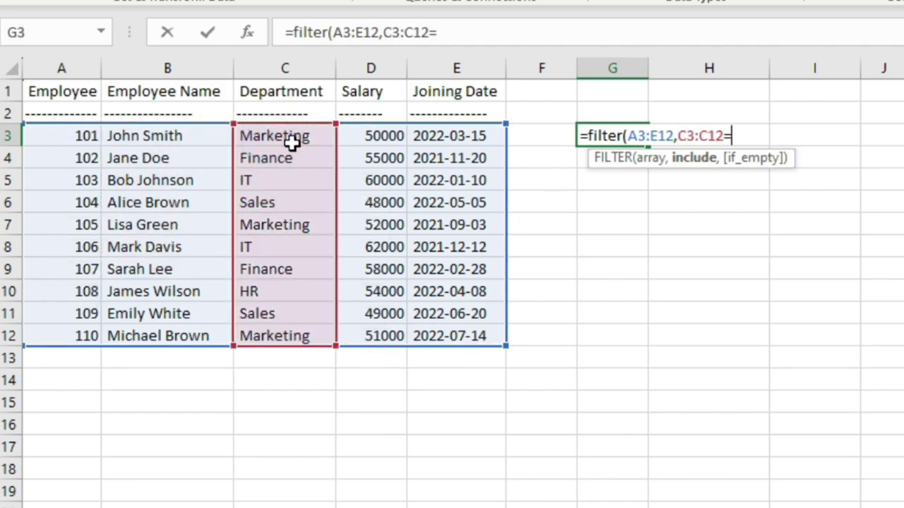
click(292, 139)
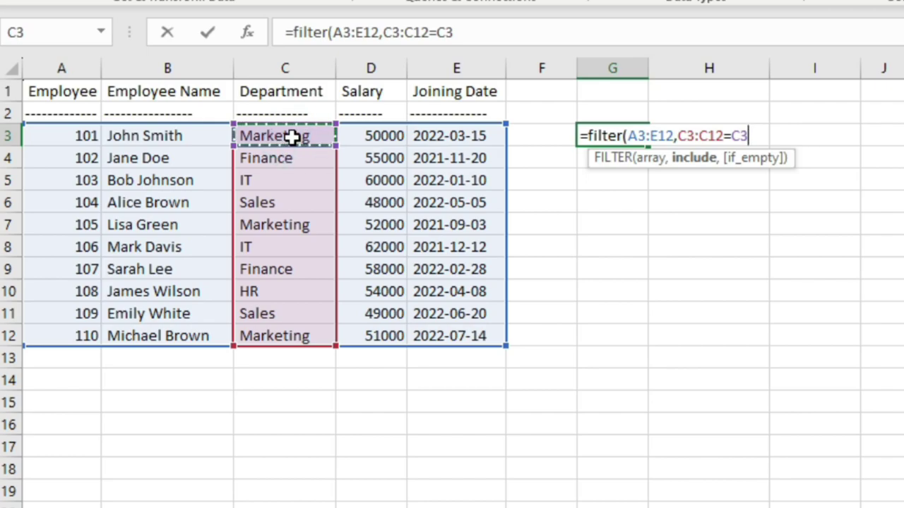
text(,)
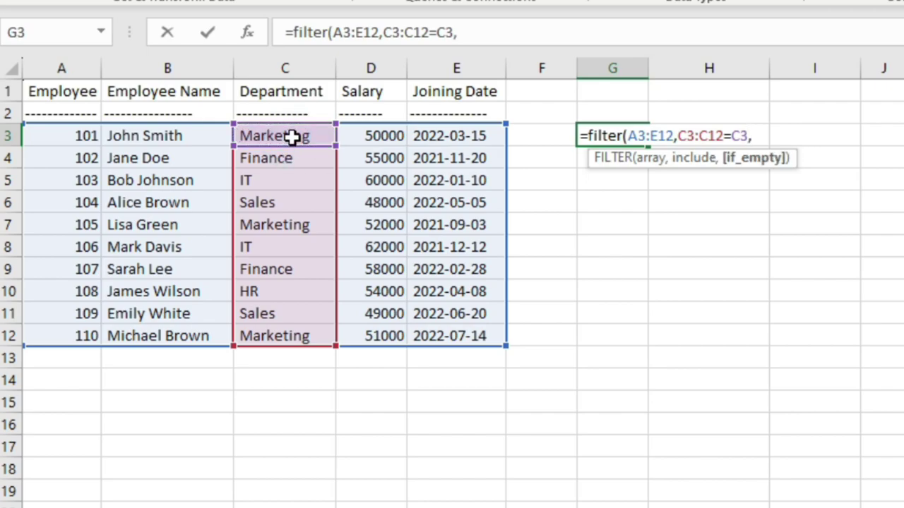
text(""))
key(Return)
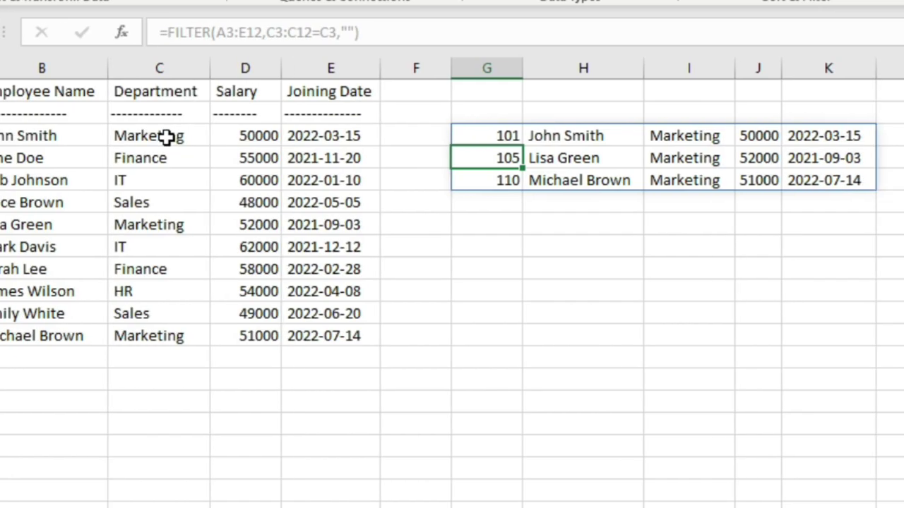
Step: Insert a LET function ahead of FILTER in the G3 formula, defining the name array as A3:E12
double_click(468, 136)
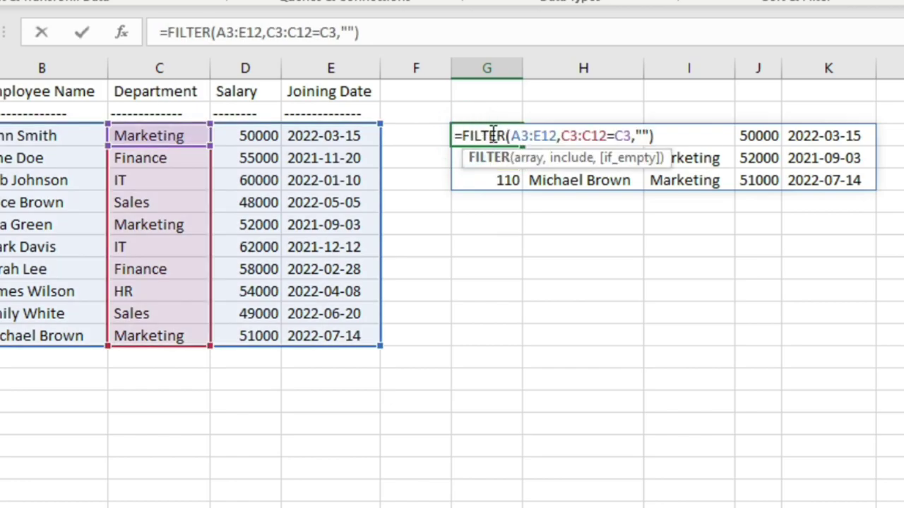
click(462, 135)
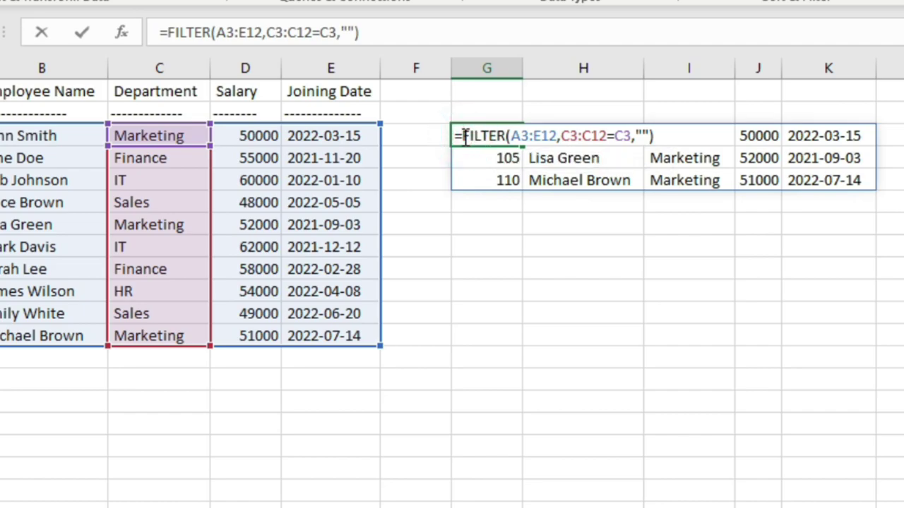
text(let)
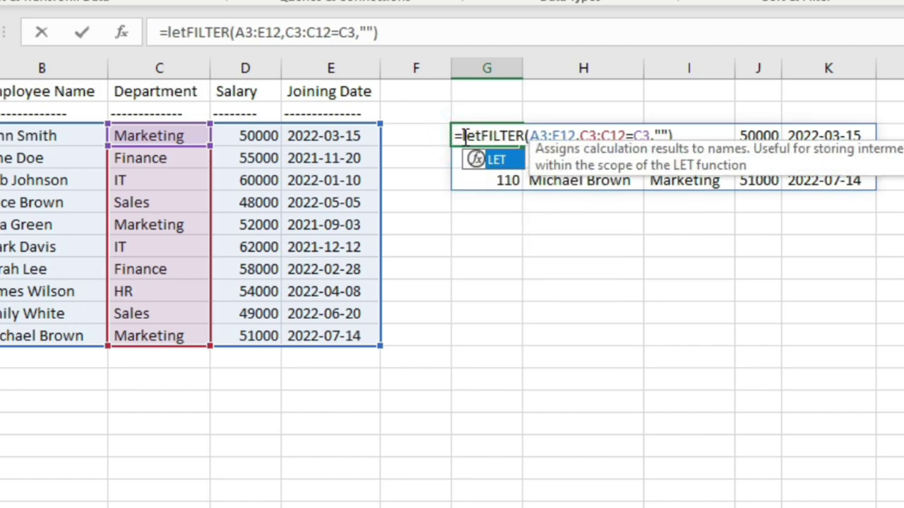
text((a)
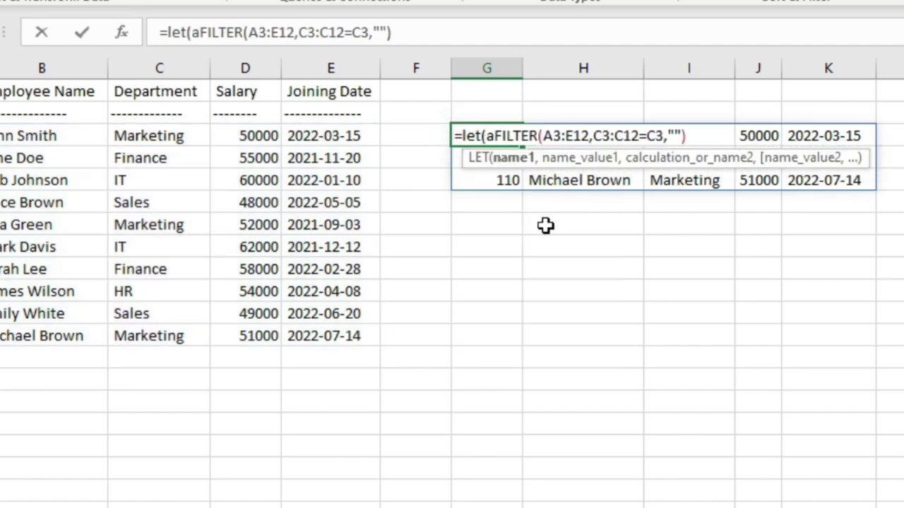
key(BackSpace)
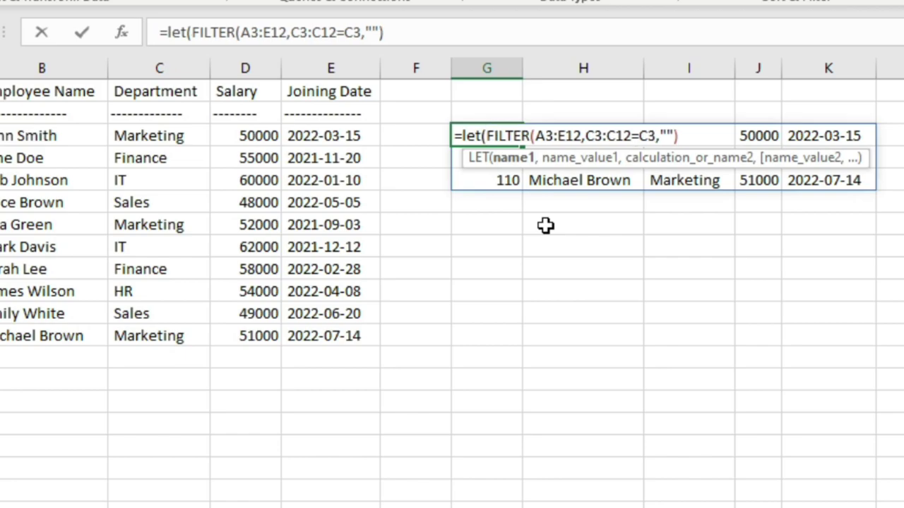
text(arra)
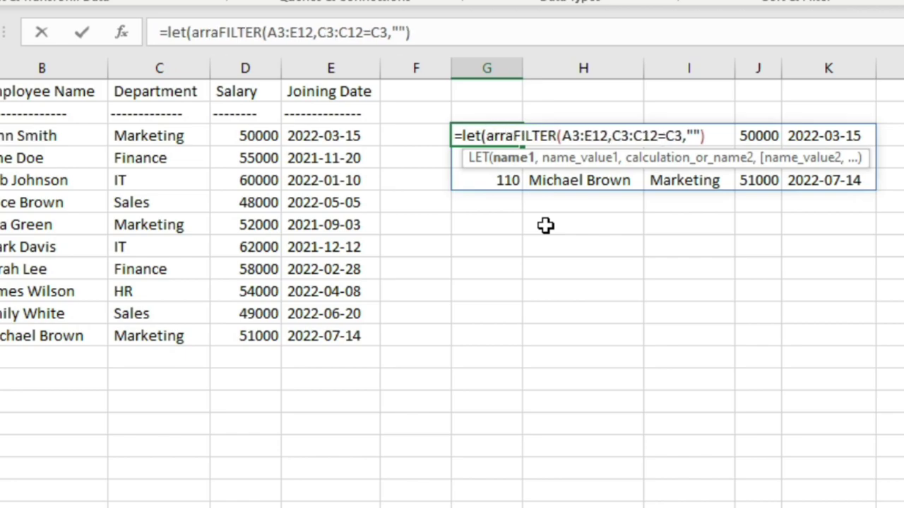
text(i)
key(BackSpace)
text(y,)
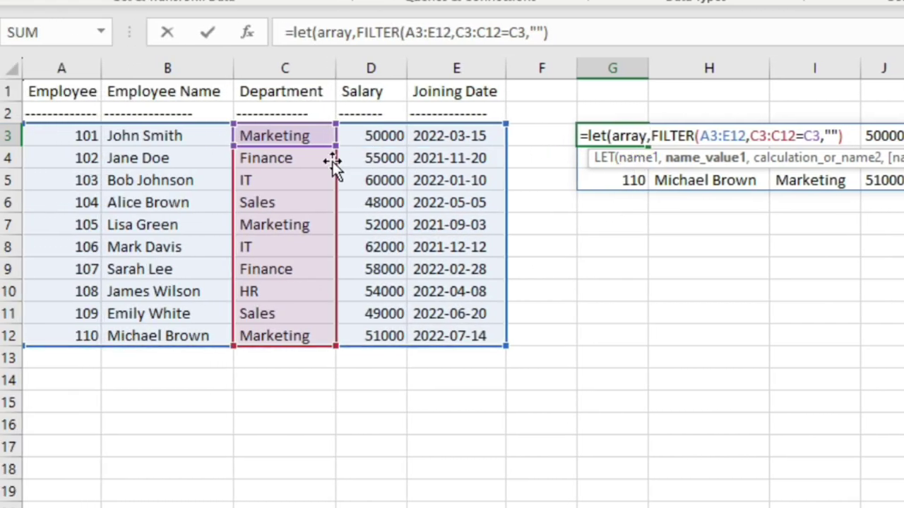
drag(73, 133, 455, 340)
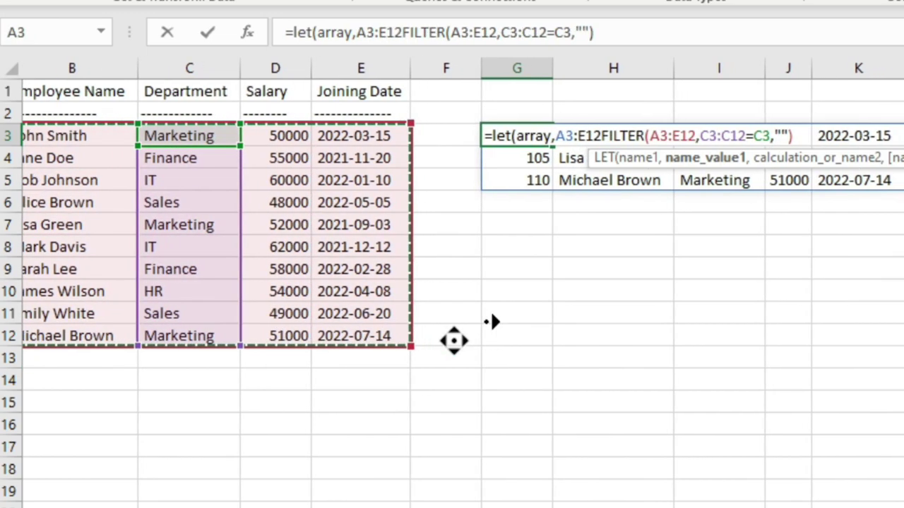
text(,)
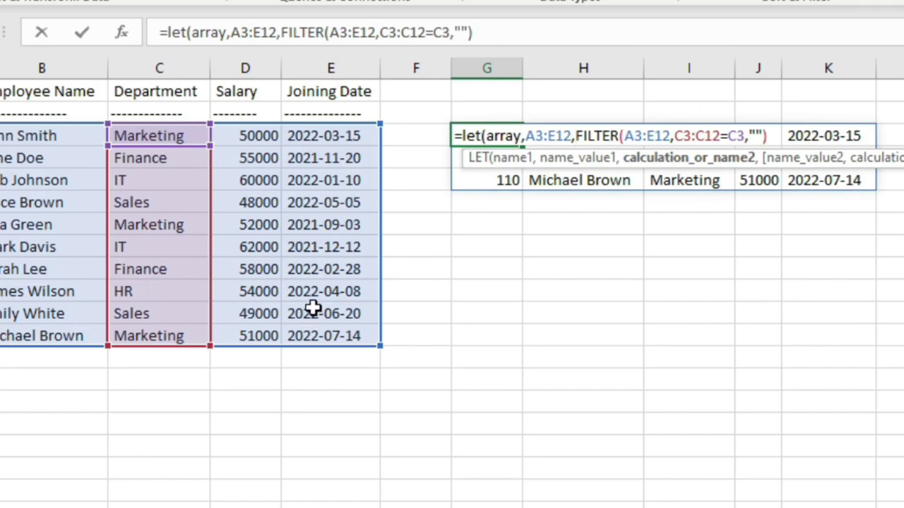
Step: Add a second LET name, dept, with the value C3:C12, ahead of the FILTER function
text(dep)
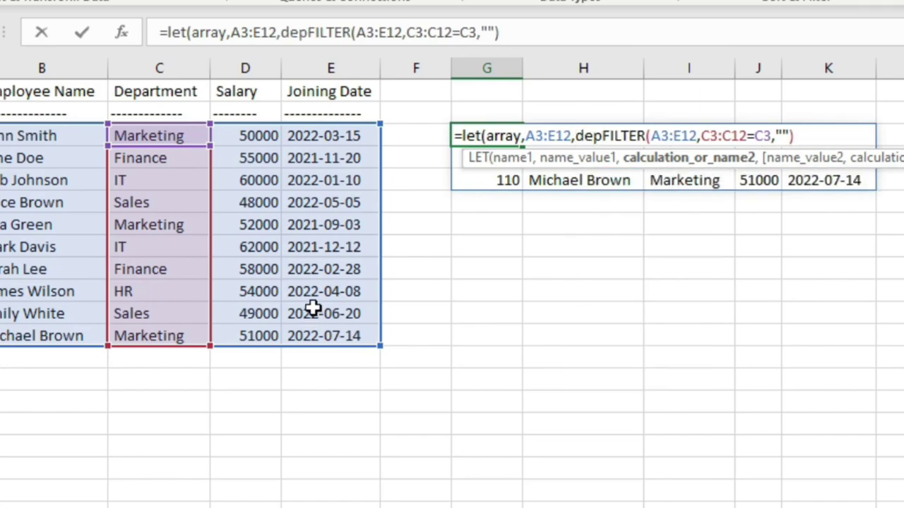
text(t)
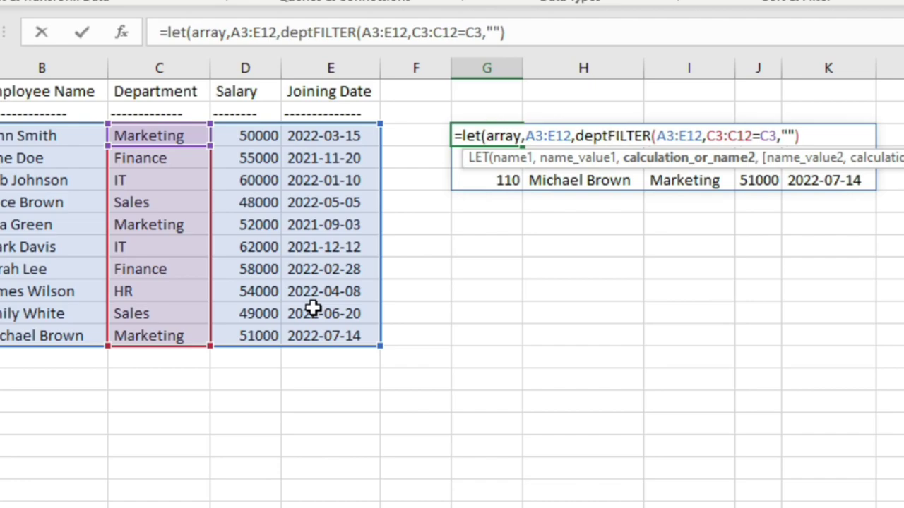
text(,)
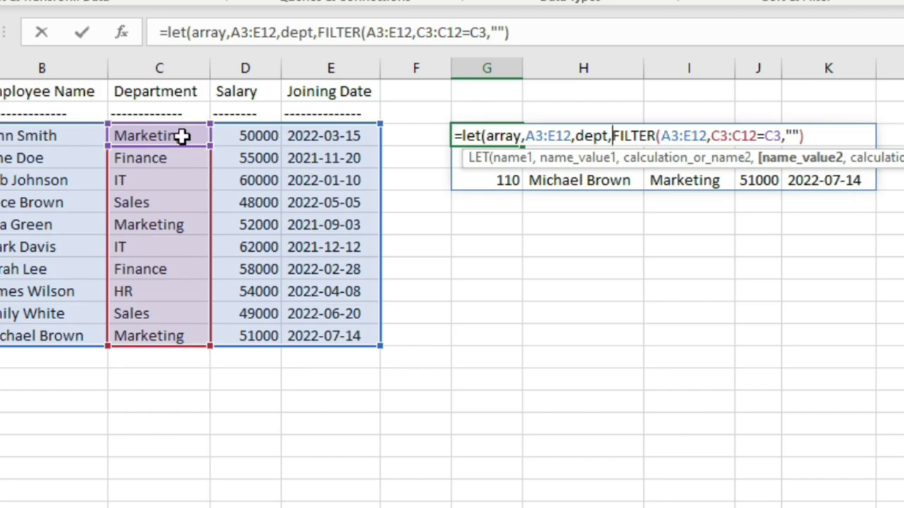
drag(182, 137, 150, 337)
text(,)
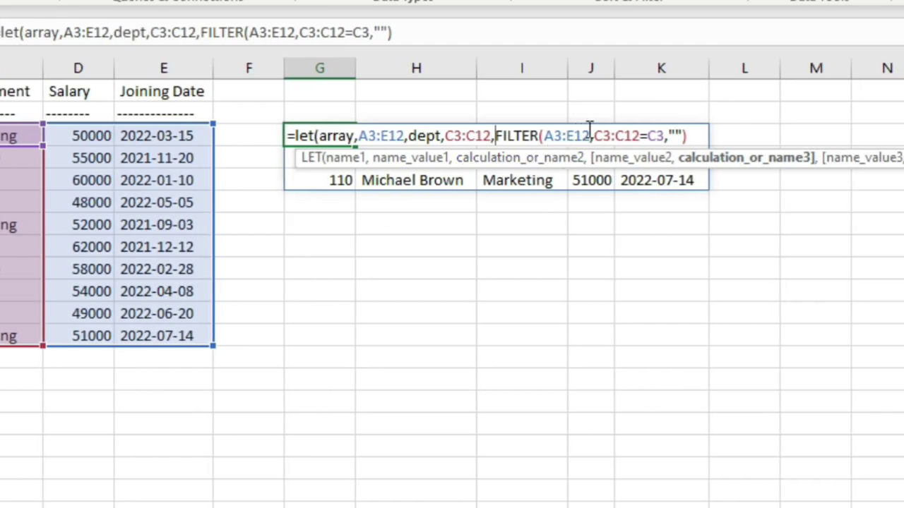
Step: Replace the A3:E12 reference inside the FILTER function with the LET name array
click(590, 134)
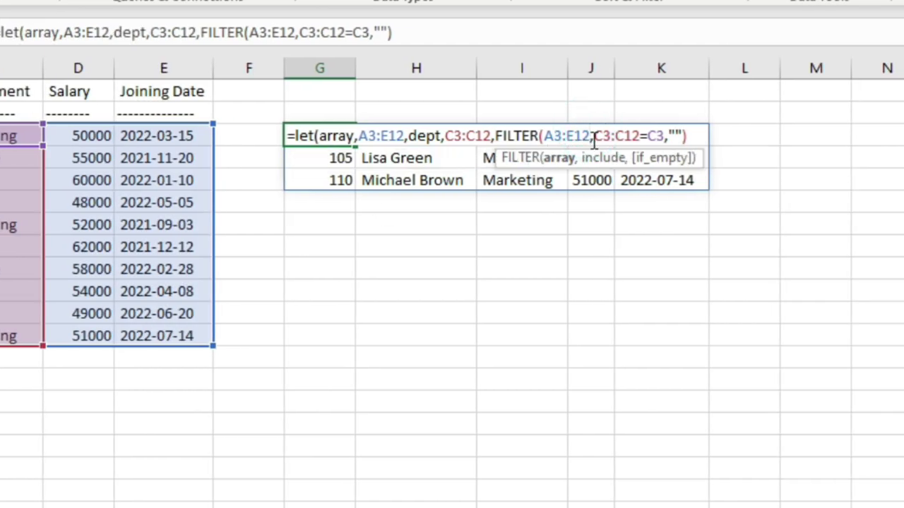
key(BackSpace)
key(BackSpace)
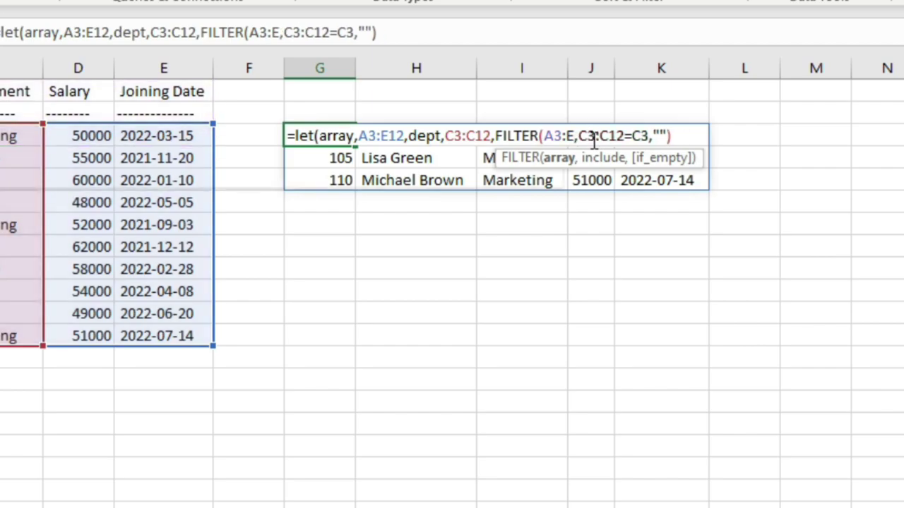
key(BackSpace)
key(BackSpace)
key(BackSpace)
key(BackSpace)
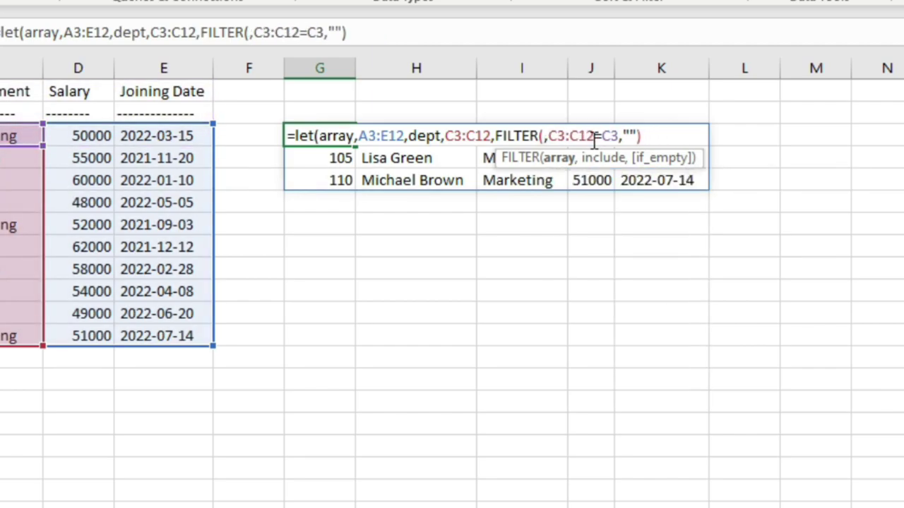
text(array)
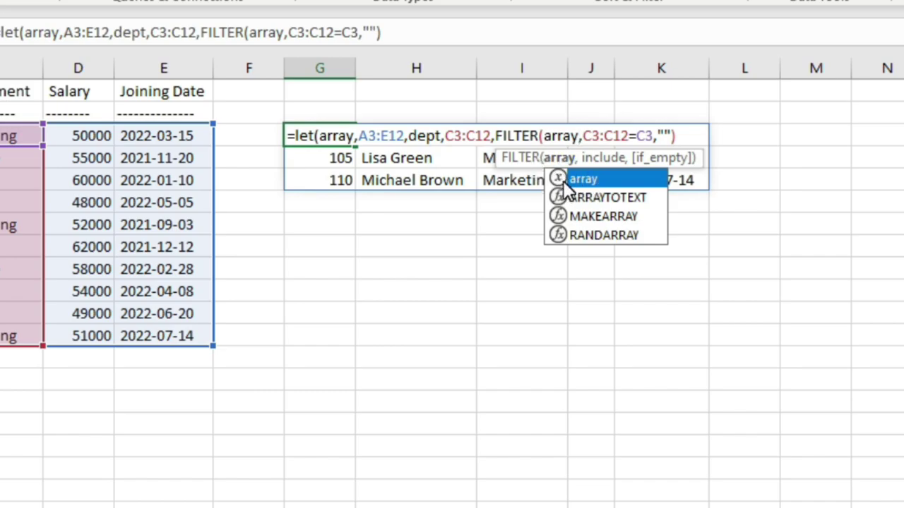
key(Escape)
Step: Replace C3:C12 in FILTER's include argument with the LET name dept, so the condition reads dept=C3
click(630, 136)
key(BackSpace)
key(BackSpace)
key(BackSpace)
key(BackSpace)
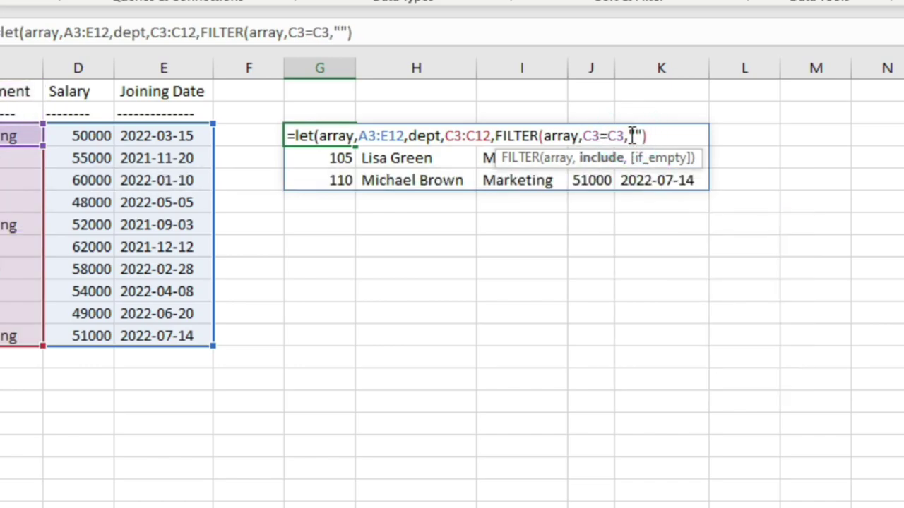
key(BackSpace)
key(BackSpace)
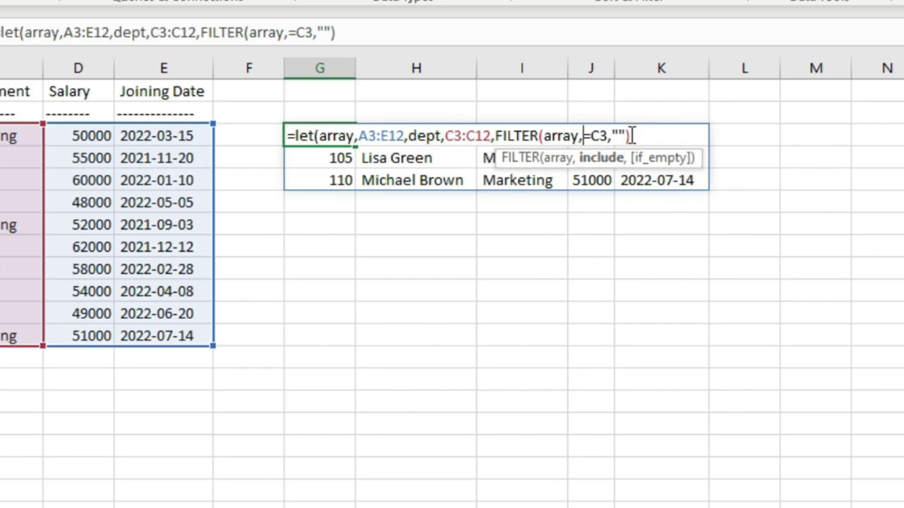
text(dept)
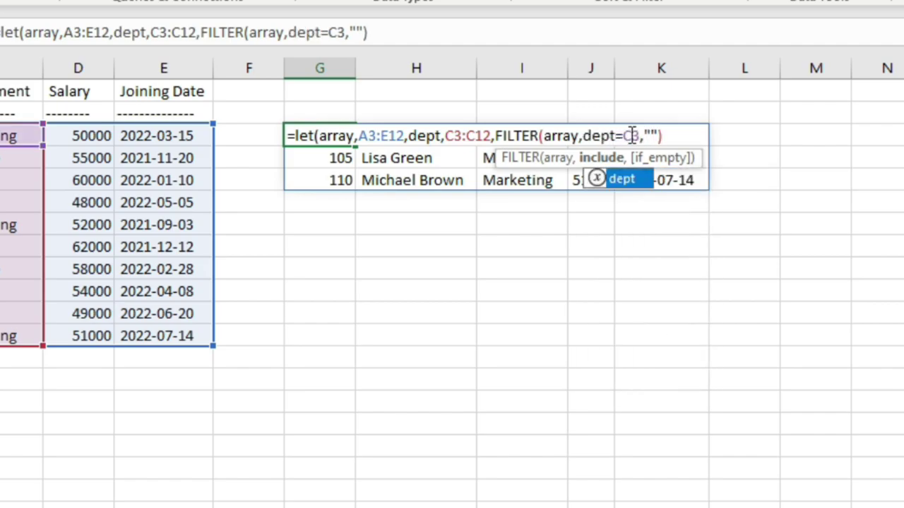
click(623, 178)
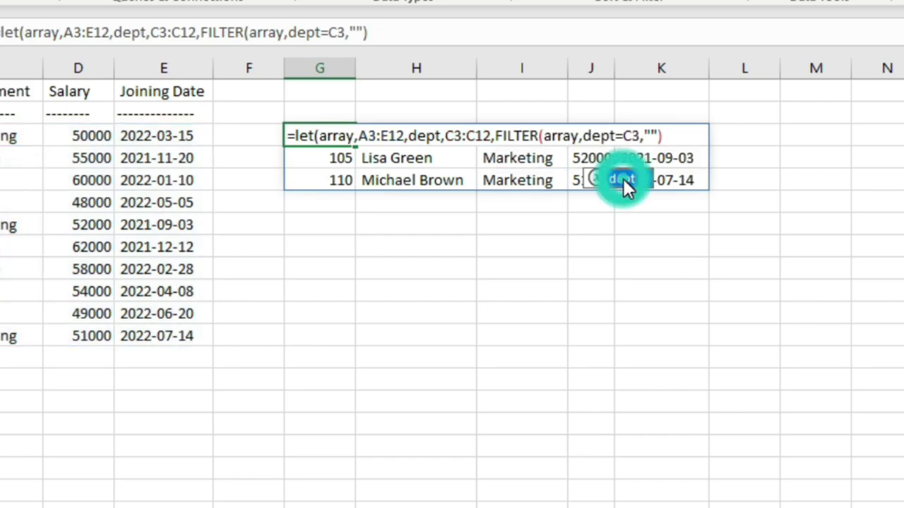
Step: Commit the LET formula in G3 and accept the suggested correction that adds the missing closing parenthesis
click(666, 137)
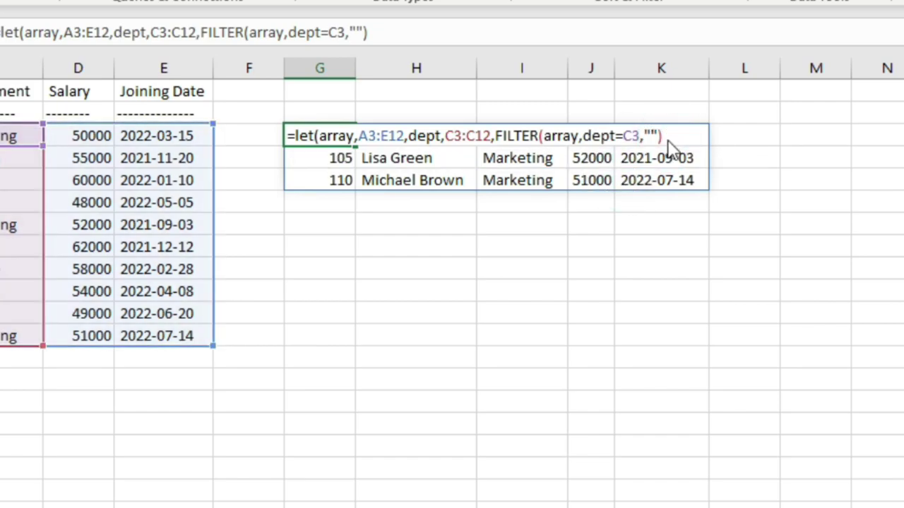
key(Return)
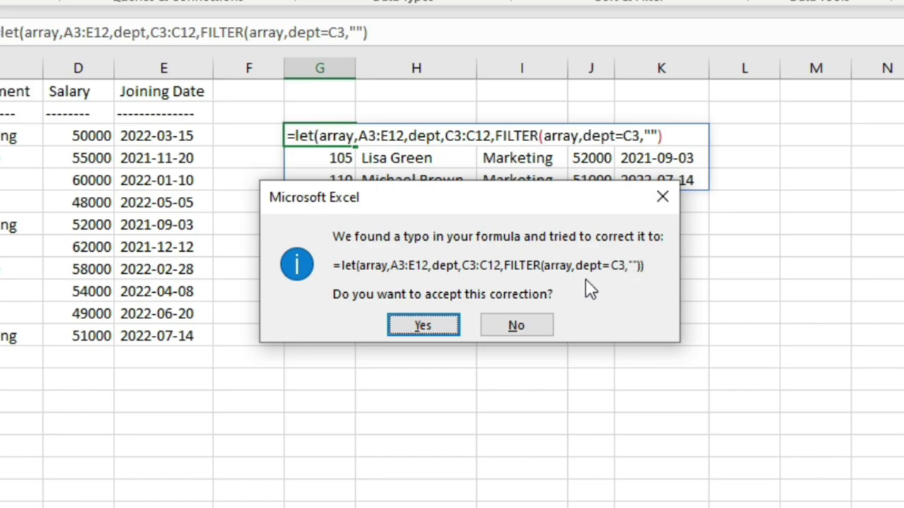
click(429, 316)
click(429, 316)
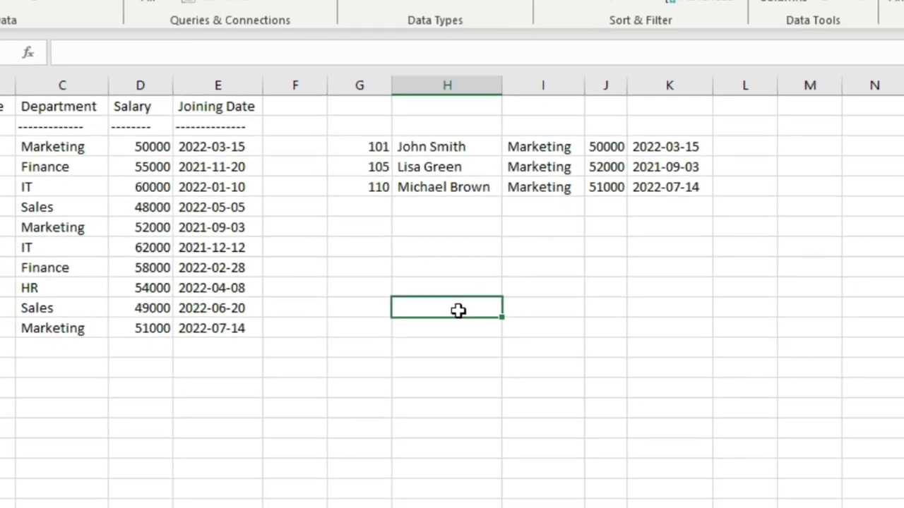
Step: Change the FILTER condition in the G3 formula to dept="Marketing" instead of the reference to C3
double_click(324, 135)
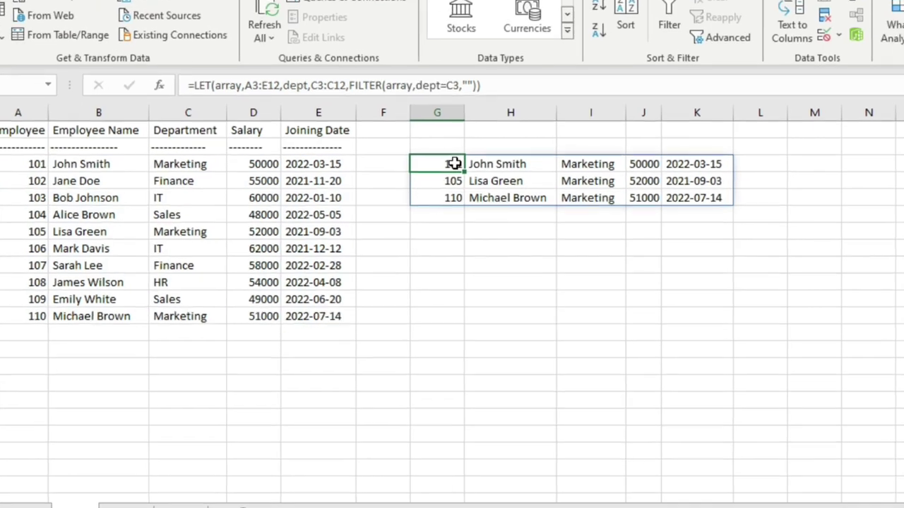
click(458, 169)
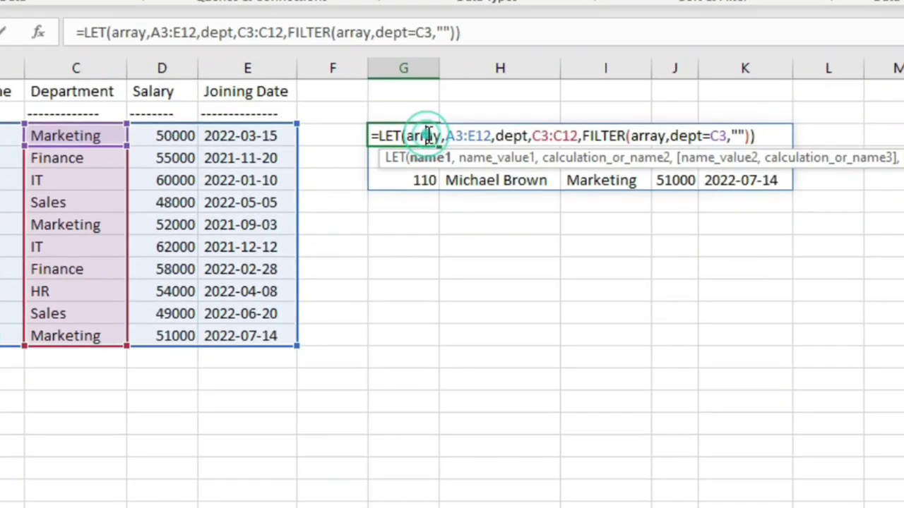
click(644, 135)
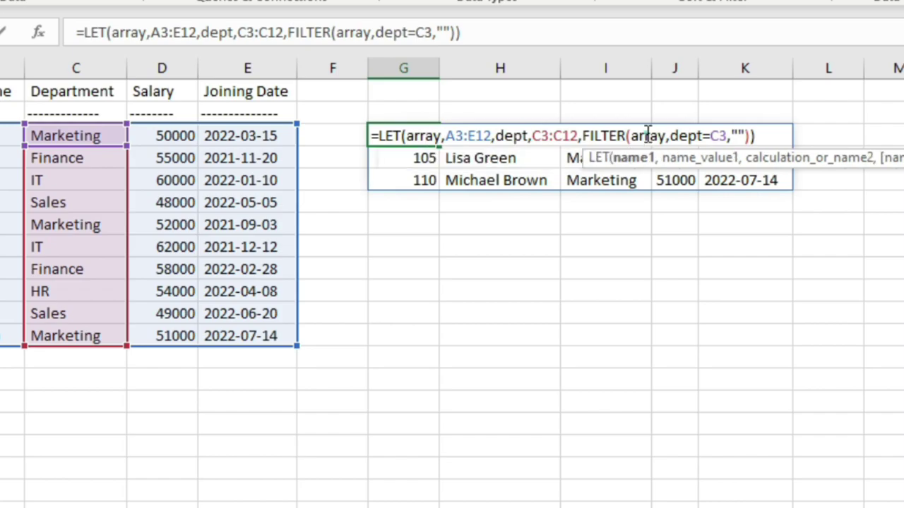
click(697, 136)
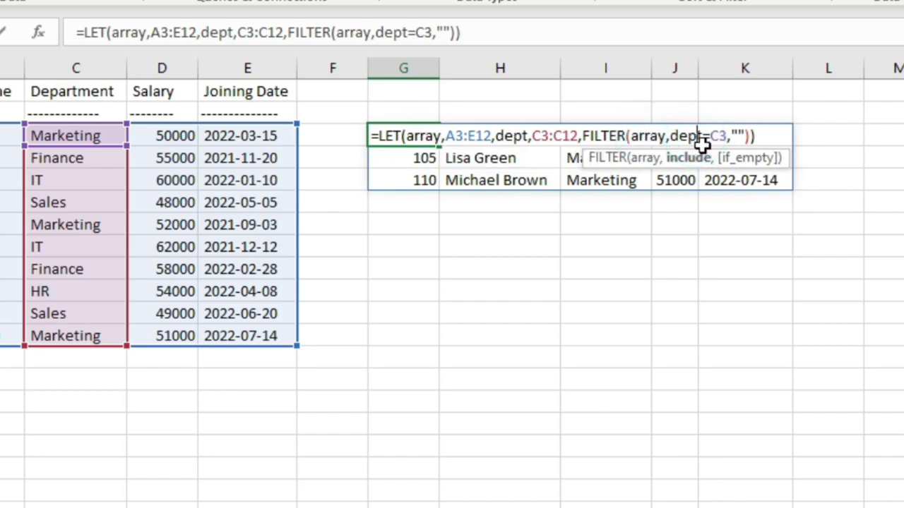
drag(728, 135, 669, 135)
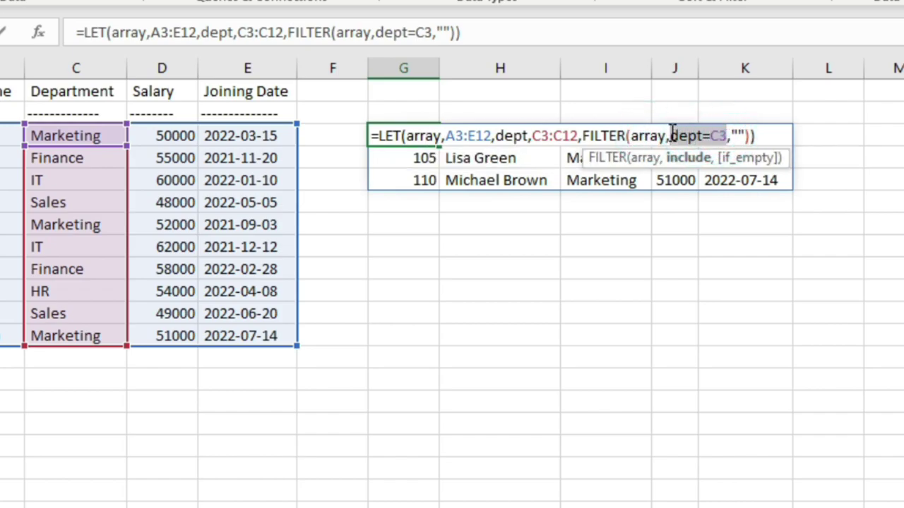
click(728, 135)
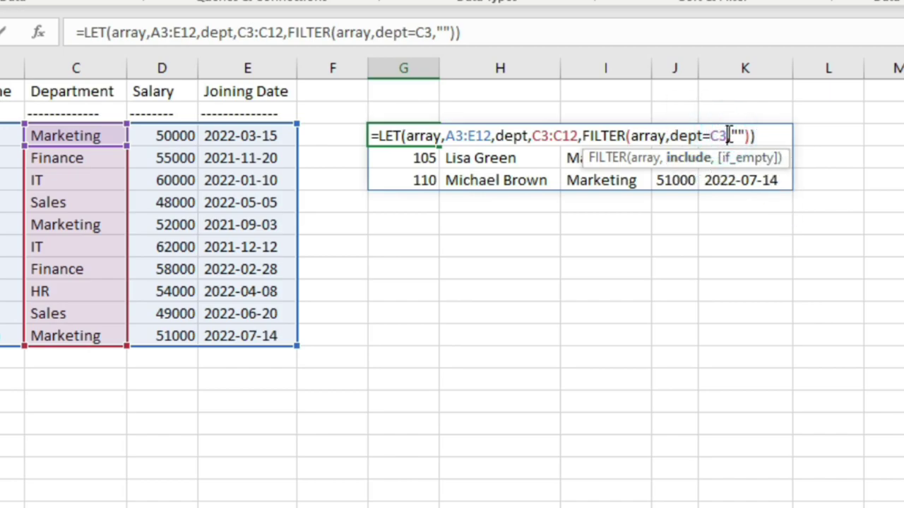
key(BackSpace)
key(BackSpace)
text("Marketing")
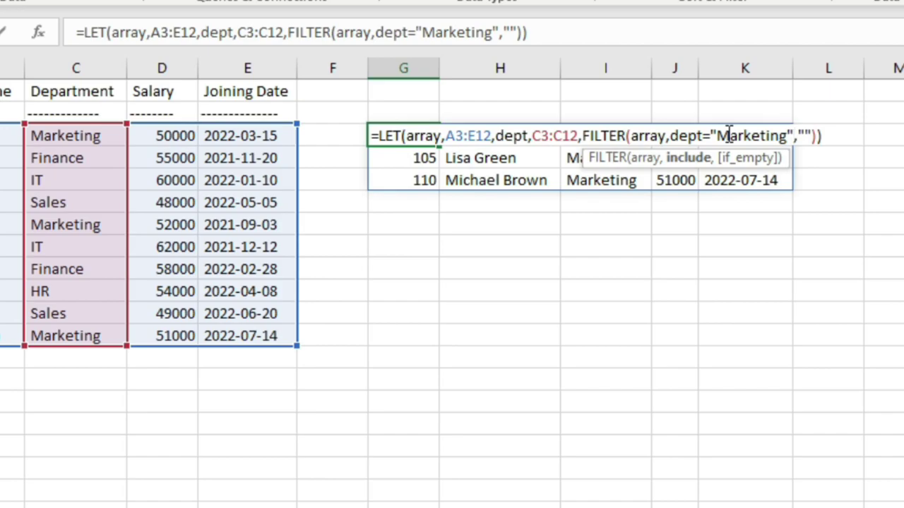
key(Return)
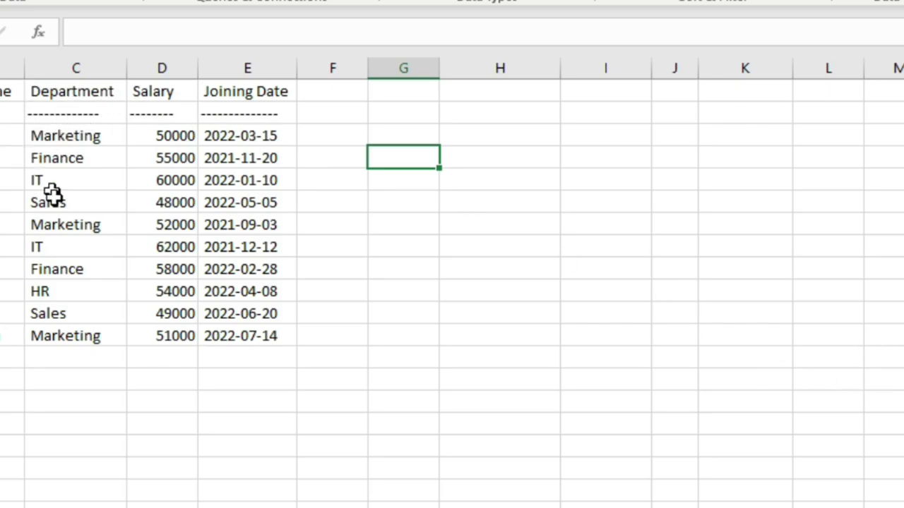
Step: Check the department entries for leading spaces and wrap C3:C12 in TRIM as the dept value in the G3 formula
click(39, 135)
click(30, 132)
click(34, 134)
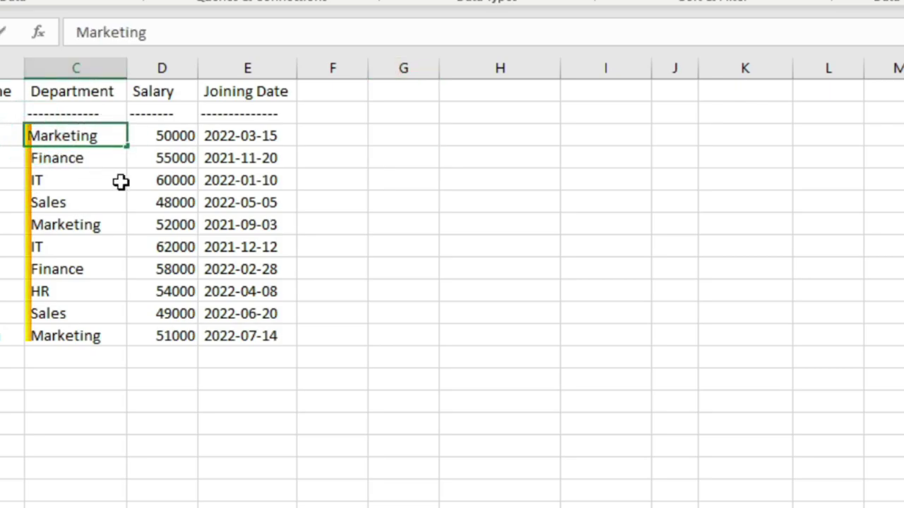
click(55, 159)
click(405, 135)
double_click(402, 135)
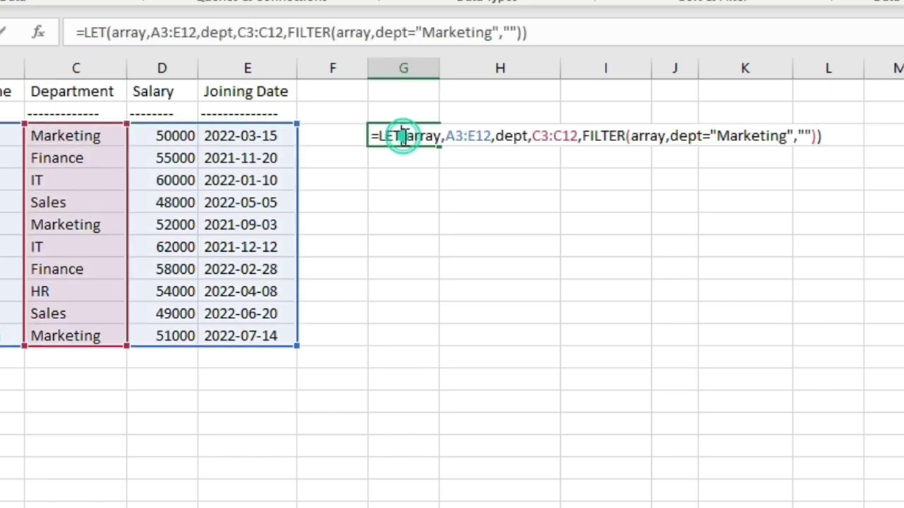
click(511, 135)
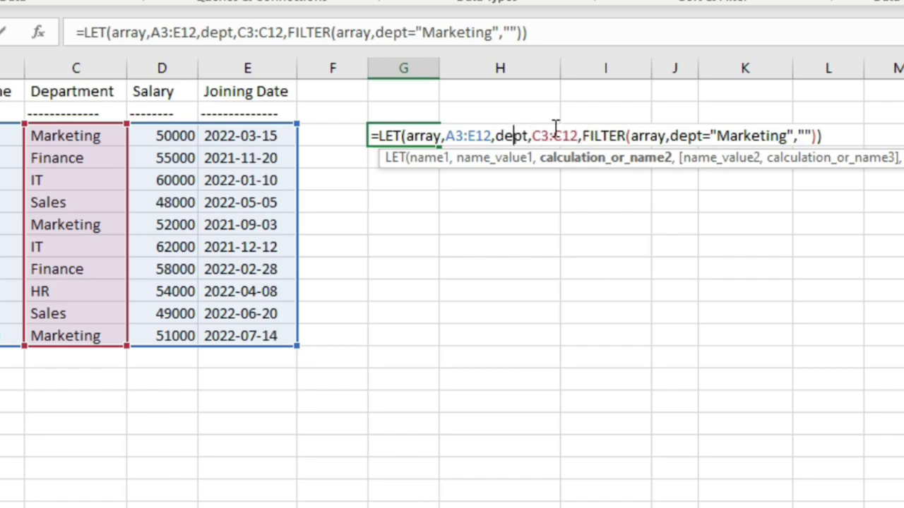
click(533, 134)
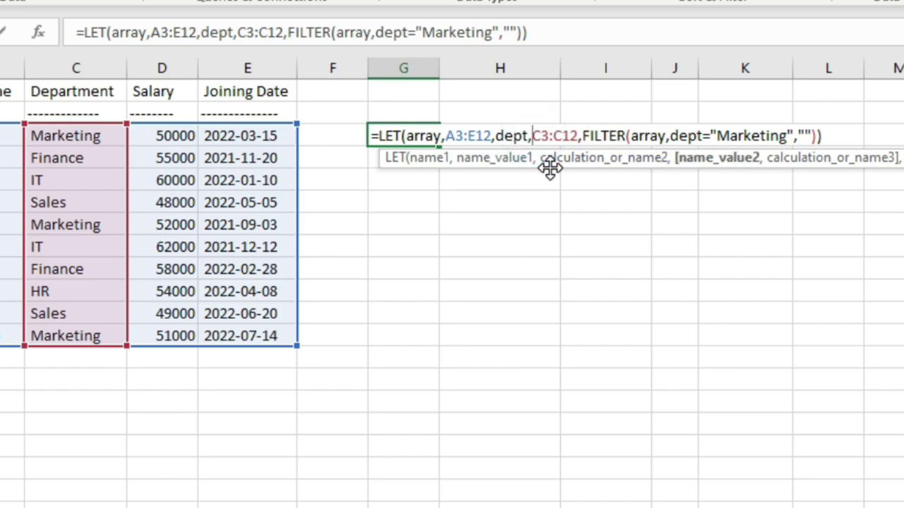
text(trim)
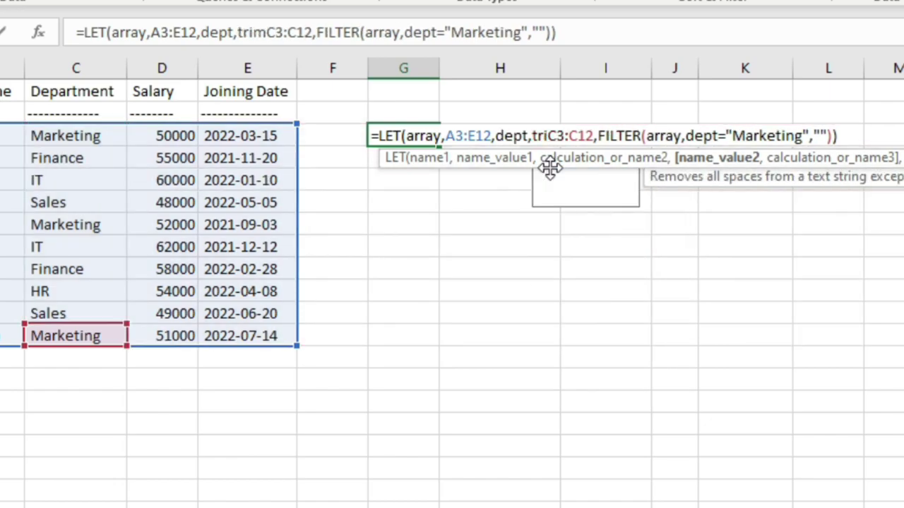
text(()
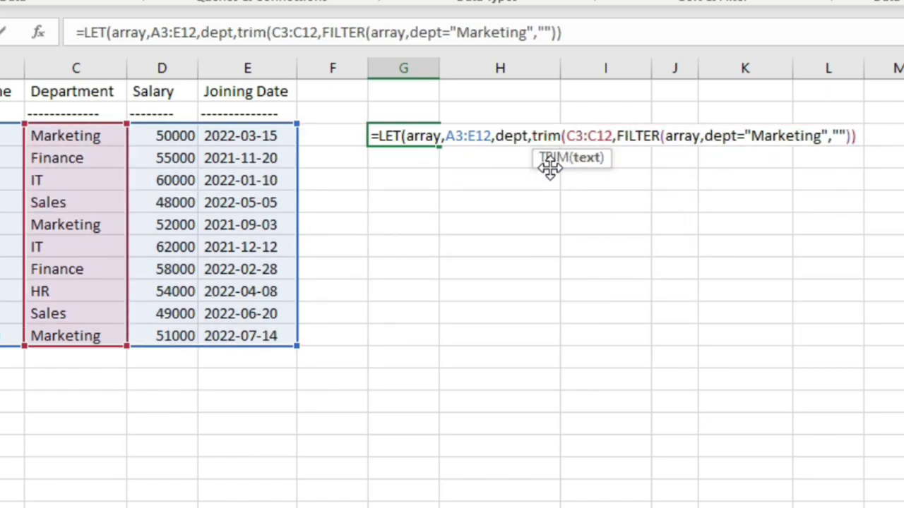
click(613, 135)
text())
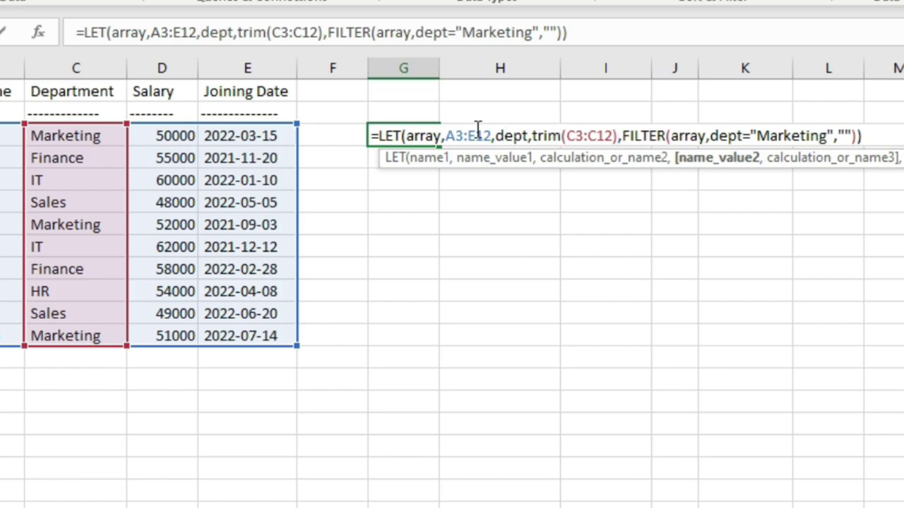
click(572, 135)
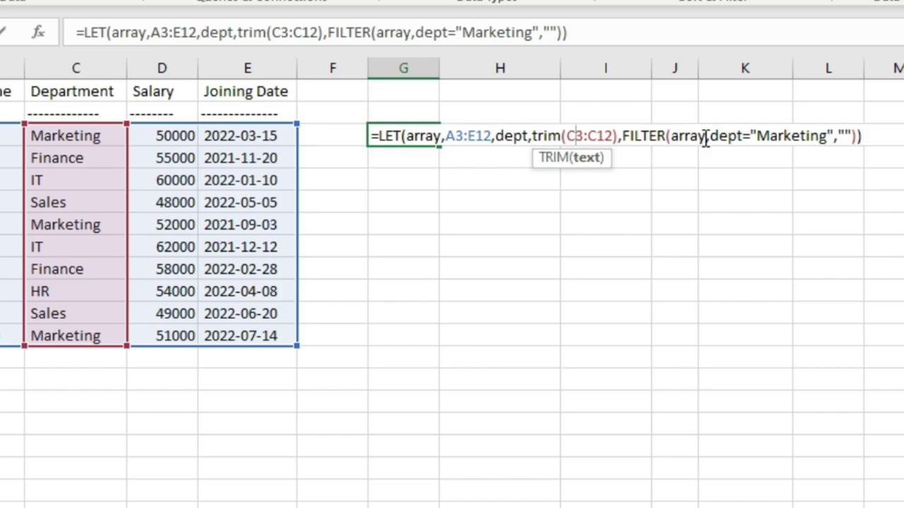
key(Return)
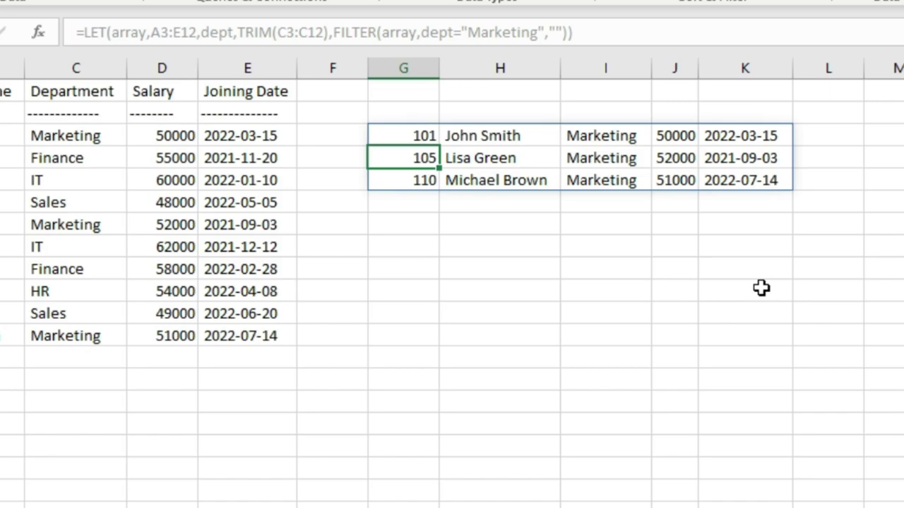
double_click(421, 134)
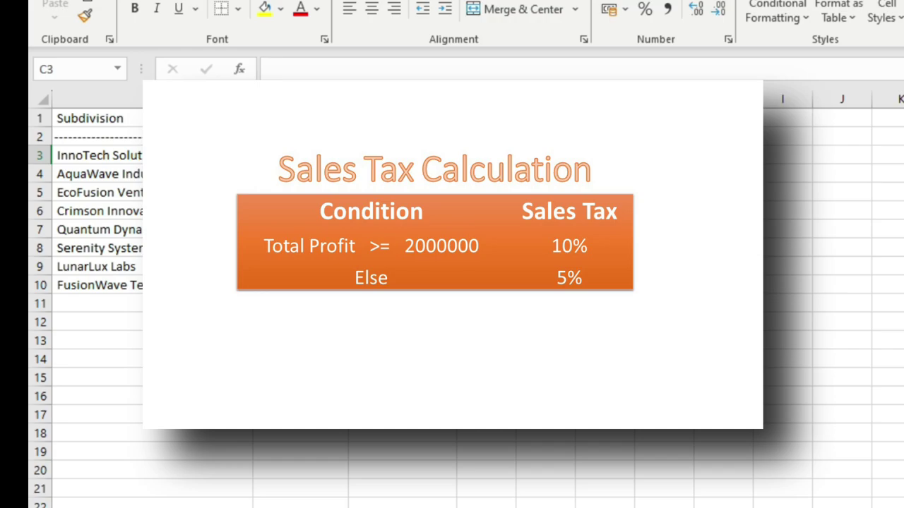
Step: Start an IF formula in C3 that tests whether the sum of B3:B10 is at least 2000000
text(=)
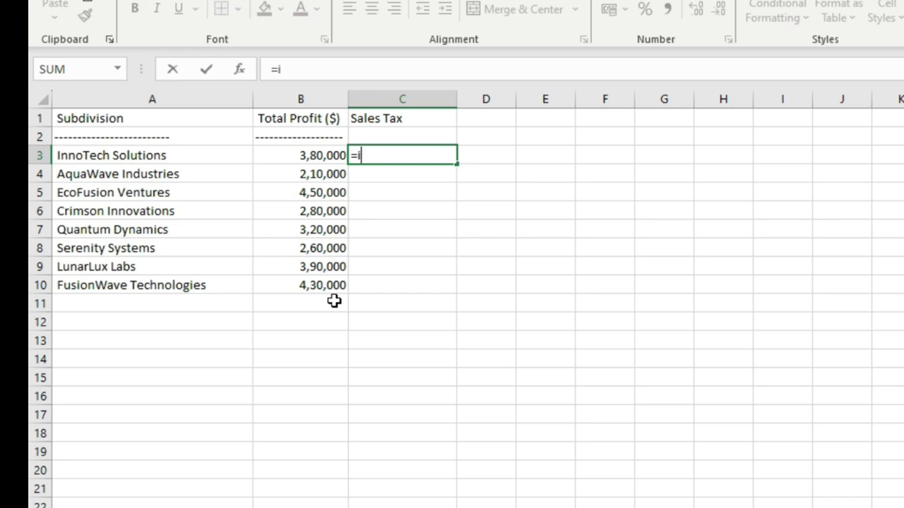
text(if()
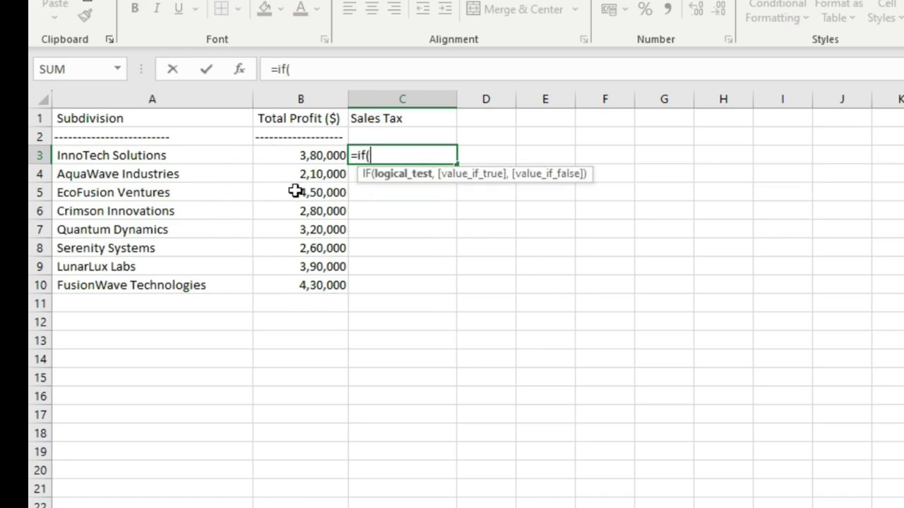
text(sum()
drag(308, 155, 300, 282)
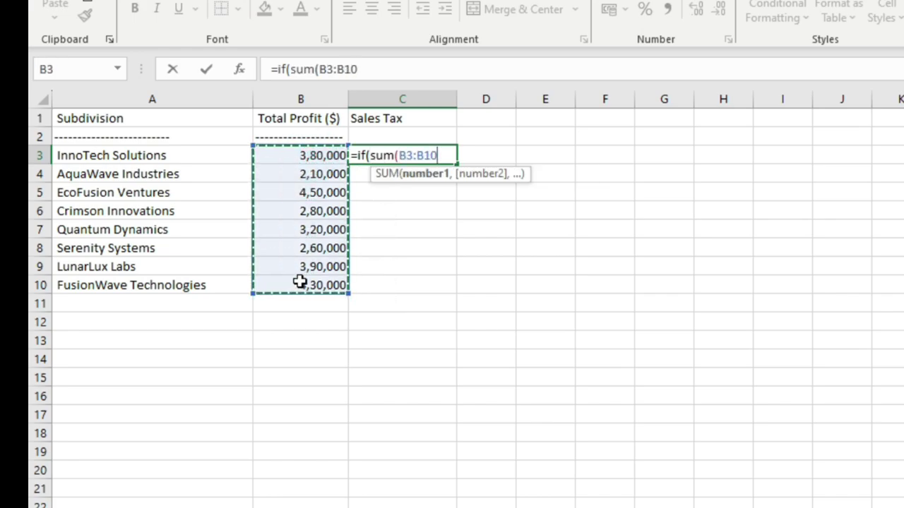
text())
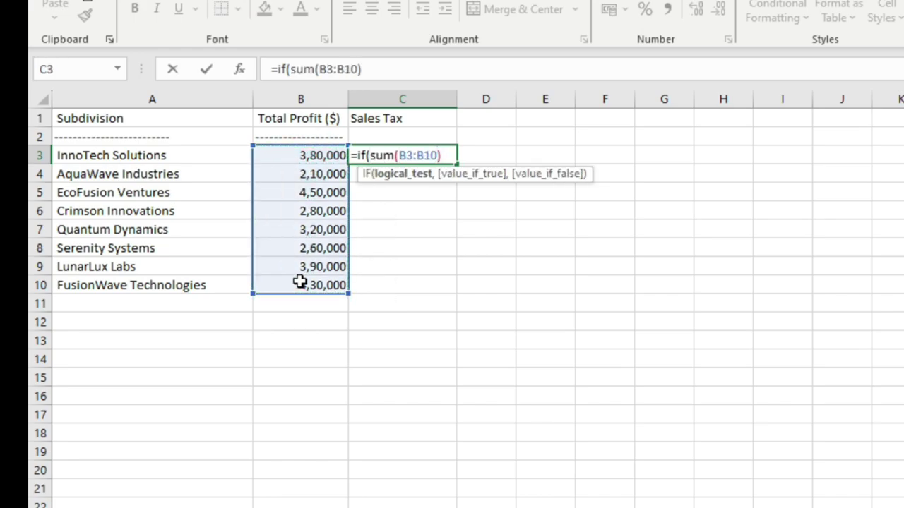
text(>=200000)
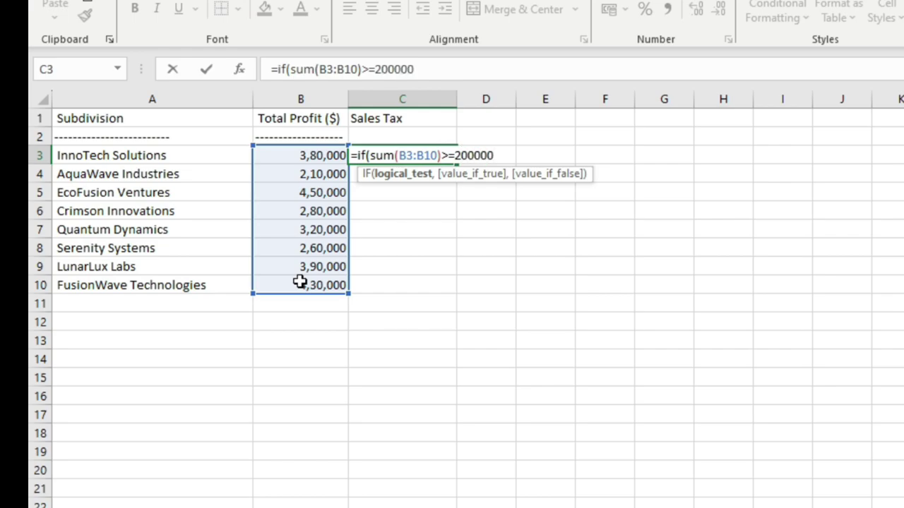
text(0,)
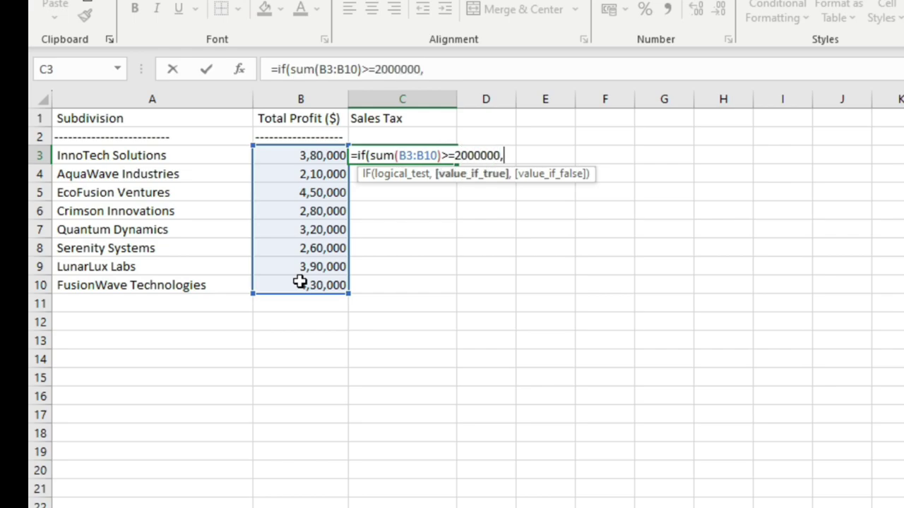
Step: Complete the C3 formula to return .1*sum(B3:B10) when the condition is true and .05*sum(B3:B10) otherwise, and commit it
text(.1*sum()
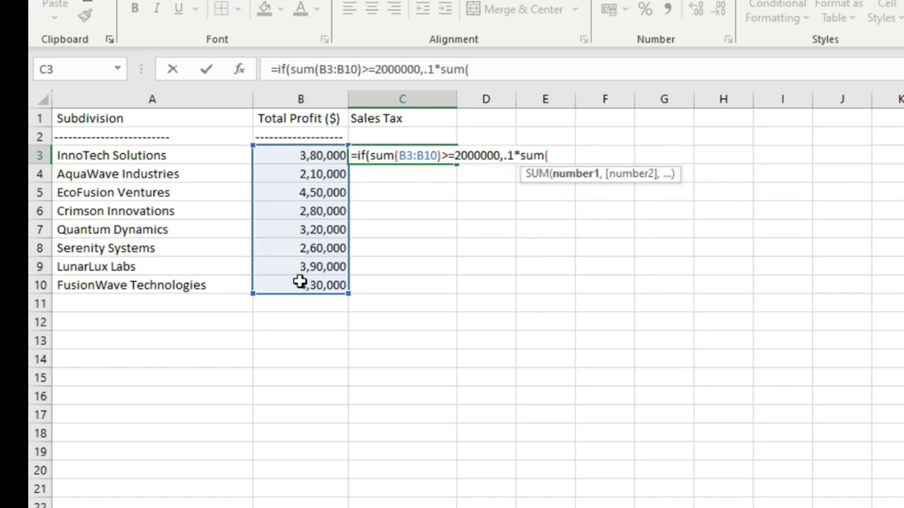
drag(327, 157, 324, 286)
text(),)
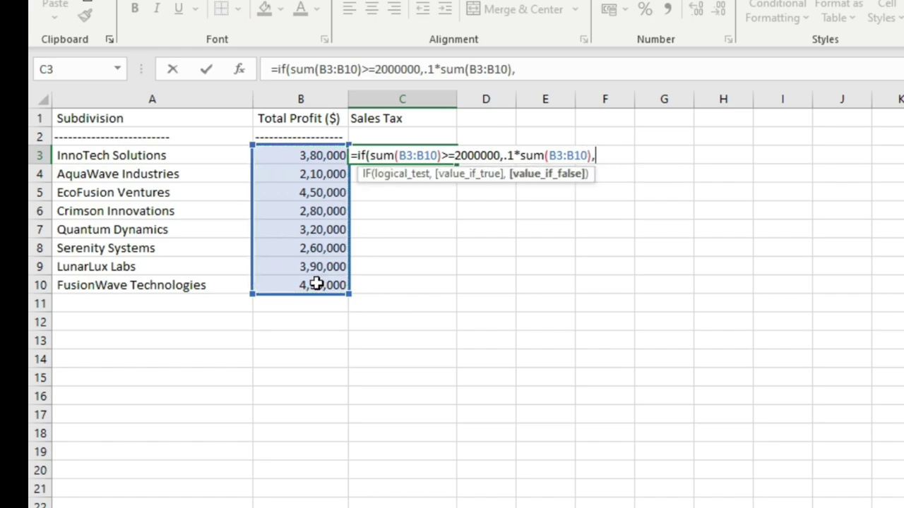
text(.05*sum()
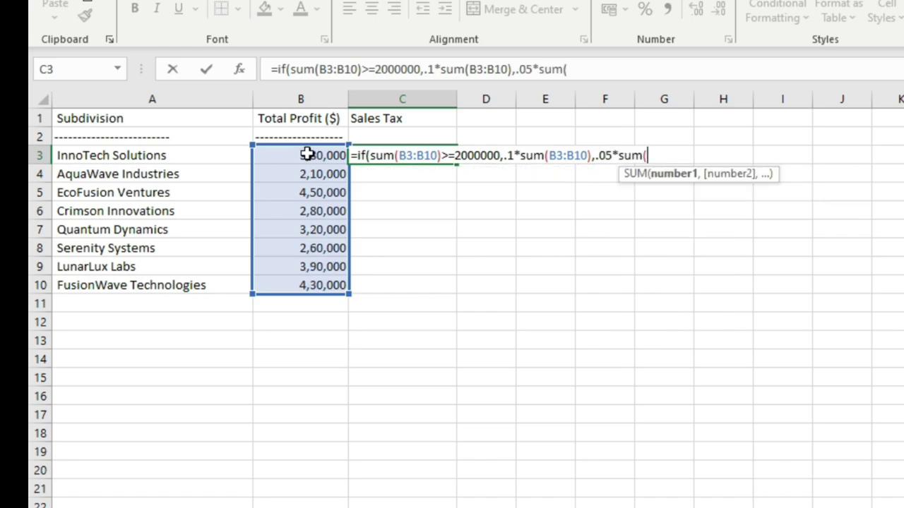
drag(306, 156, 275, 282)
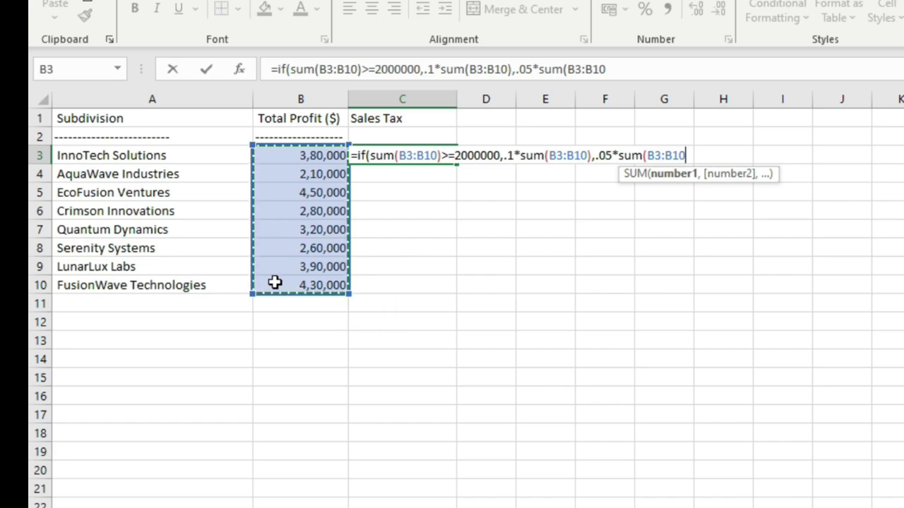
text()))
key(Return)
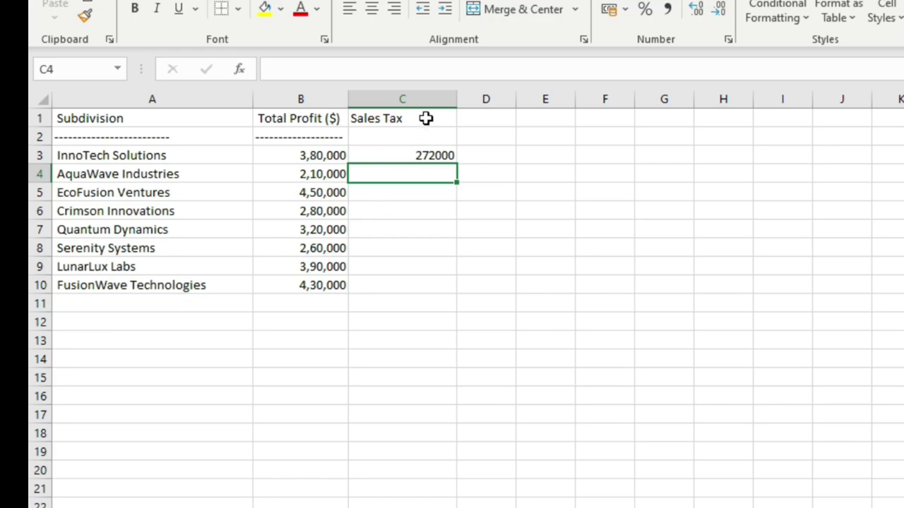
Step: Reopen the C3 formula, review its repeated B3:B10 references, and move the IF expression onto its own line below the equals sign
double_click(420, 157)
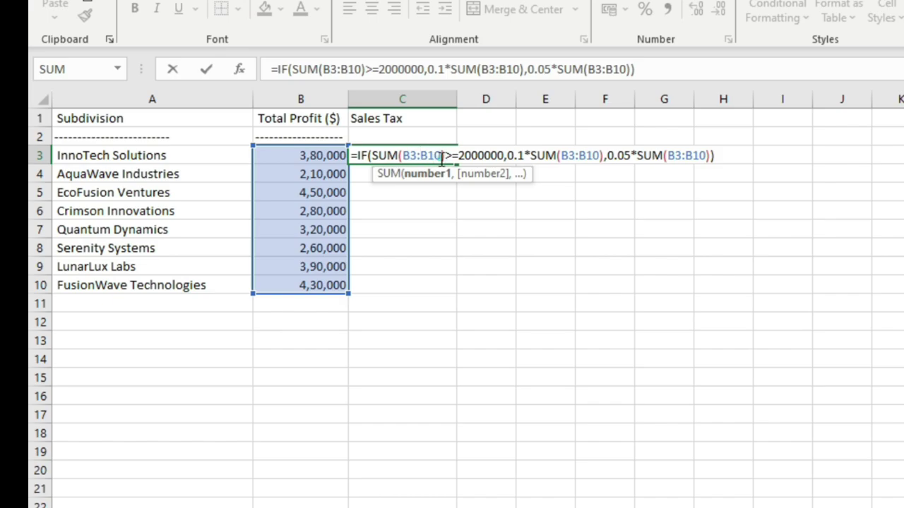
double_click(424, 156)
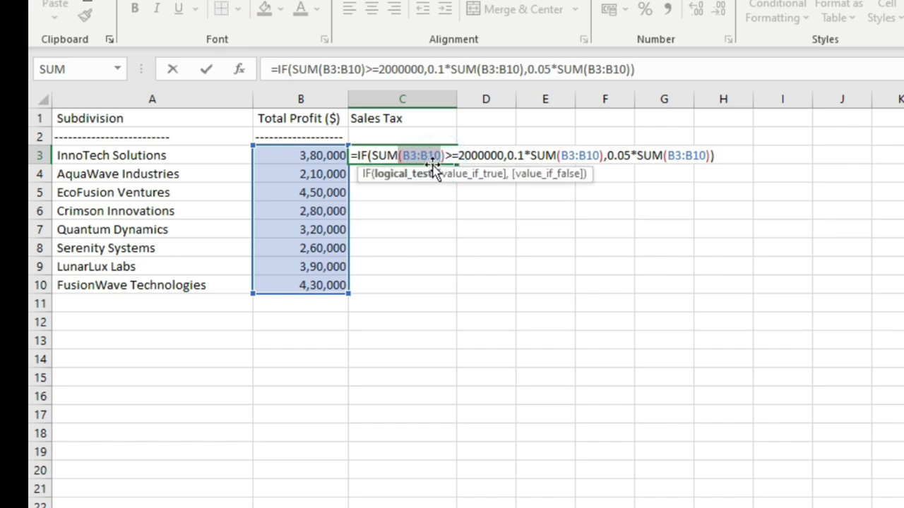
drag(562, 156, 600, 157)
drag(668, 155, 707, 156)
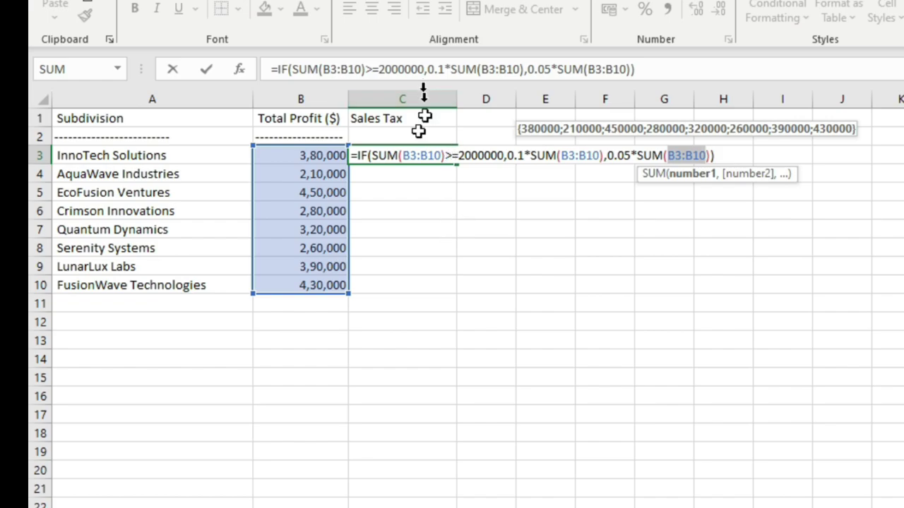
click(359, 155)
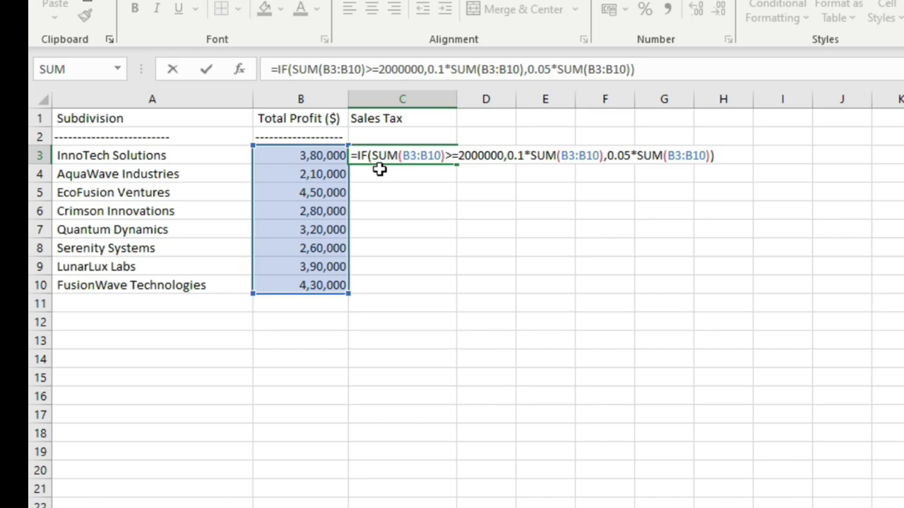
key(alt+Return)
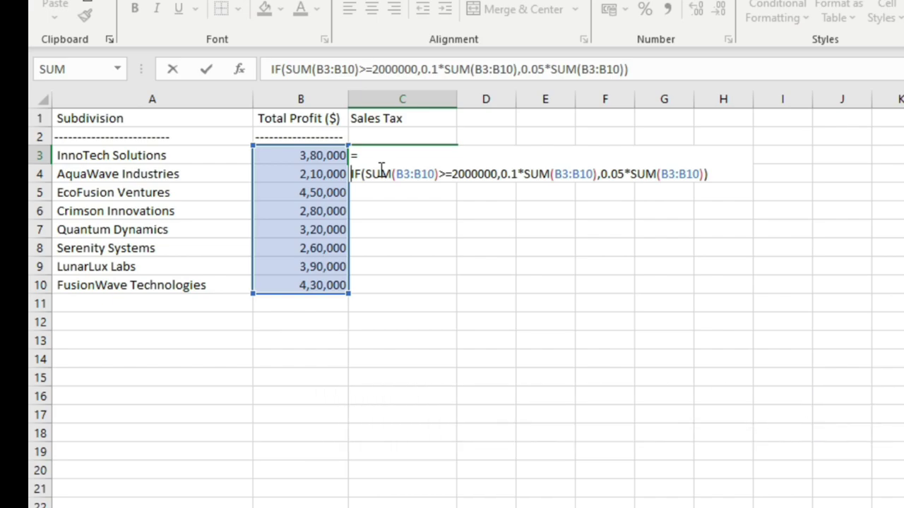
Step: Insert a LET function ahead of the IF expression in C3 that defines total_sales as sum(B3:B10)
click(362, 156)
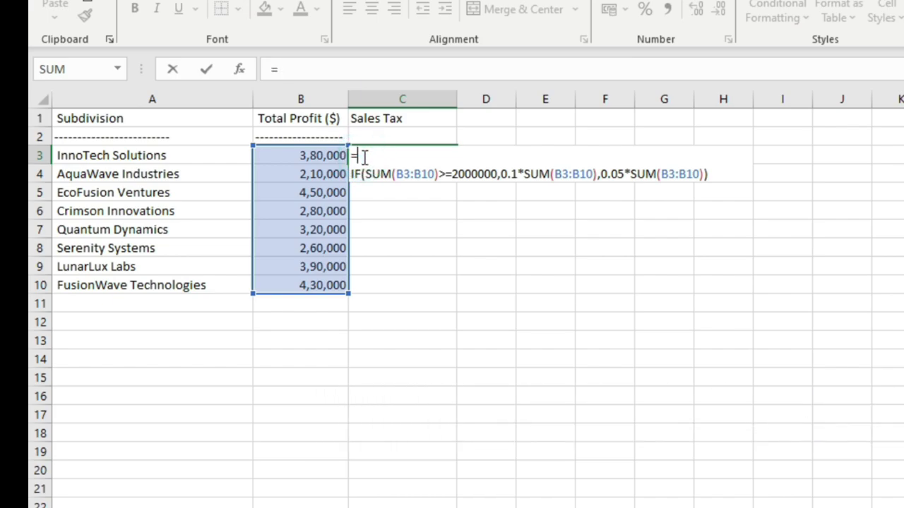
text(let()
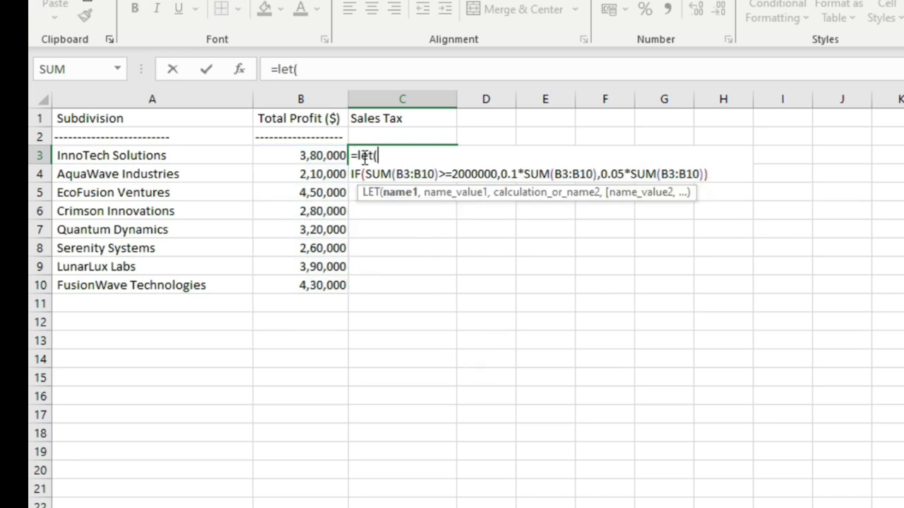
text(total_)
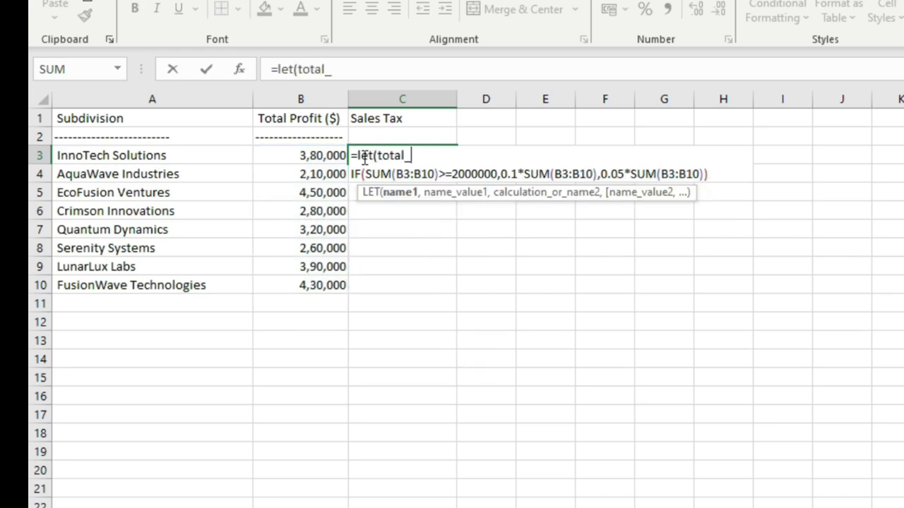
text(sales,)
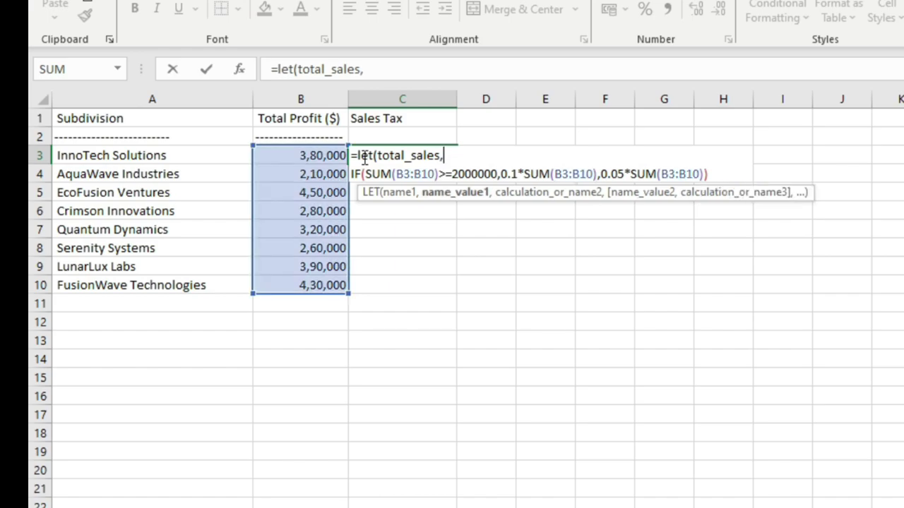
text(sum()
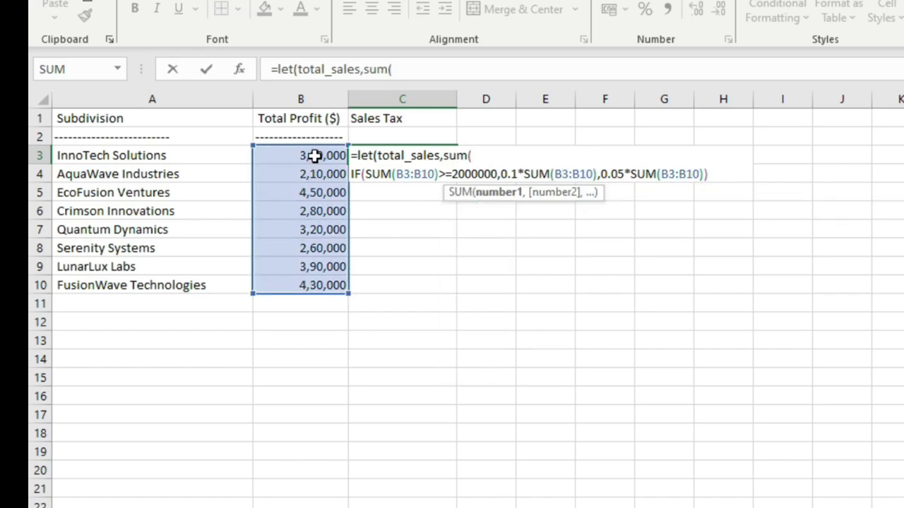
drag(315, 155, 301, 285)
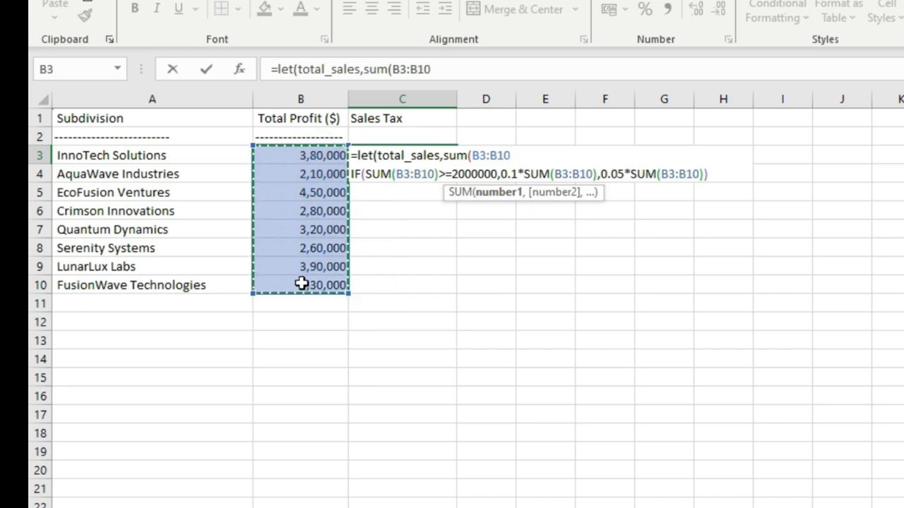
text())
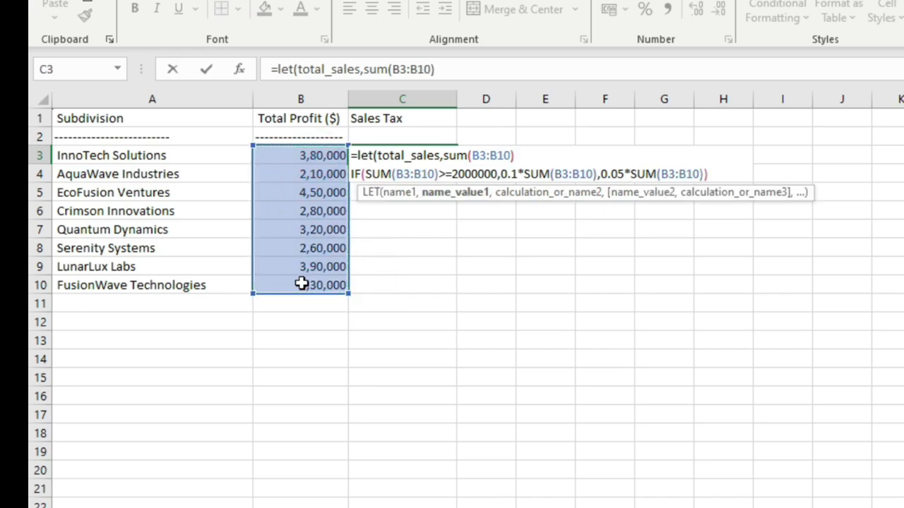
text(,)
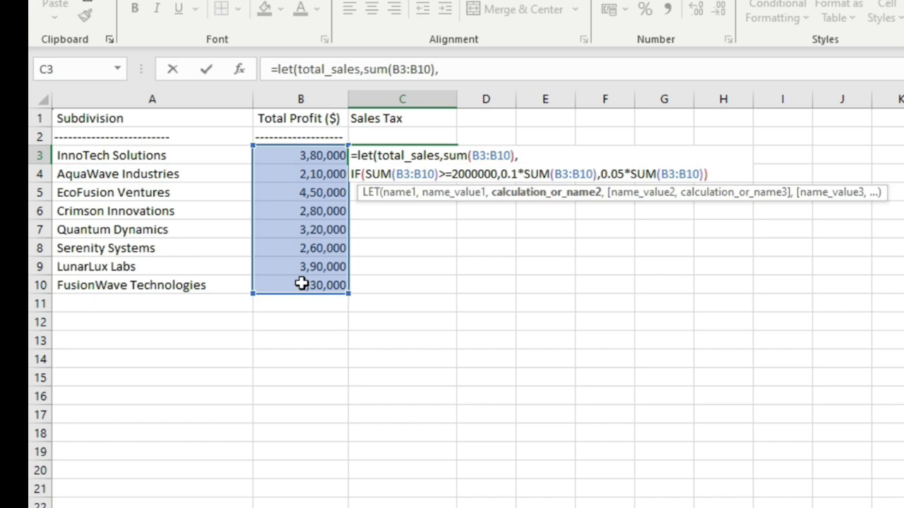
Step: Replace SUM(B3:B10) in the IF condition with the LET name total_sales, so the test reads total_sales>=2000000
click(441, 192)
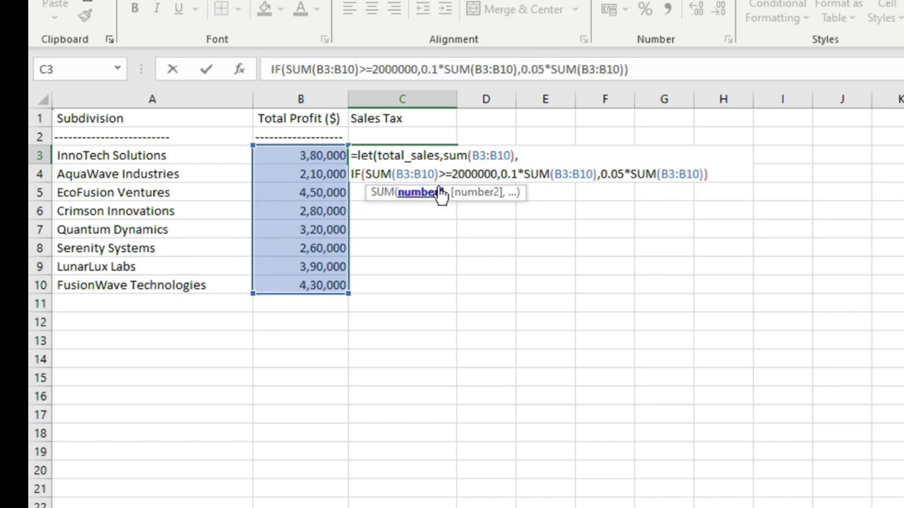
key(BackSpace)
key(BackSpace)
key(BackSpace)
key(BackSpace)
key(BackSpace)
key(BackSpace)
key(BackSpace)
key(BackSpace)
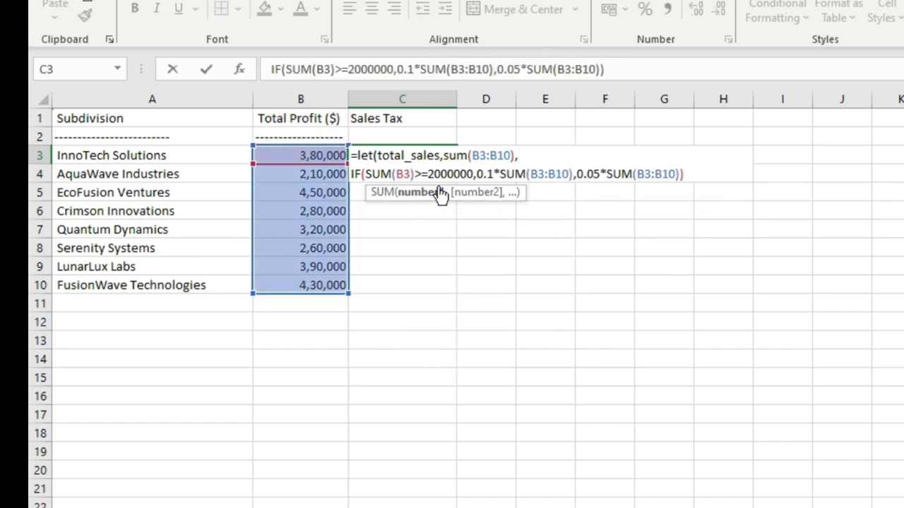
key(BackSpace)
key(BackSpace)
text(total)
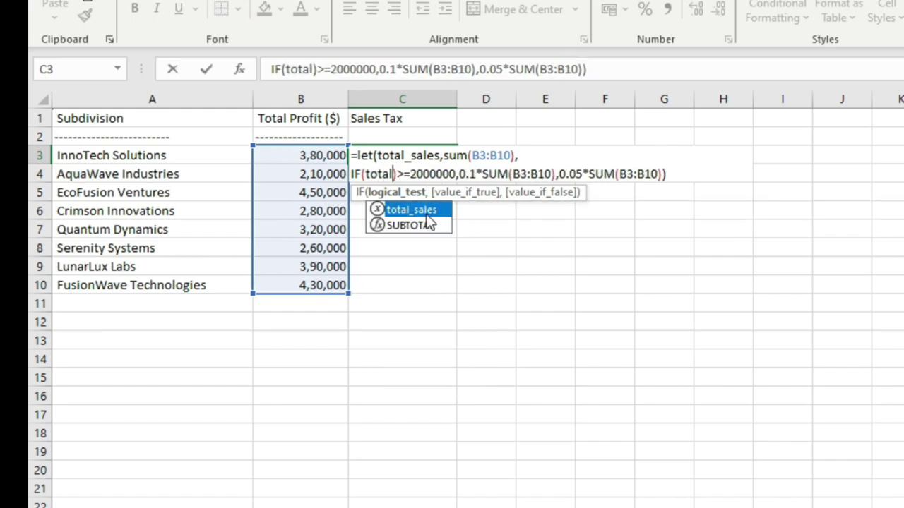
double_click(428, 212)
key(Delete)
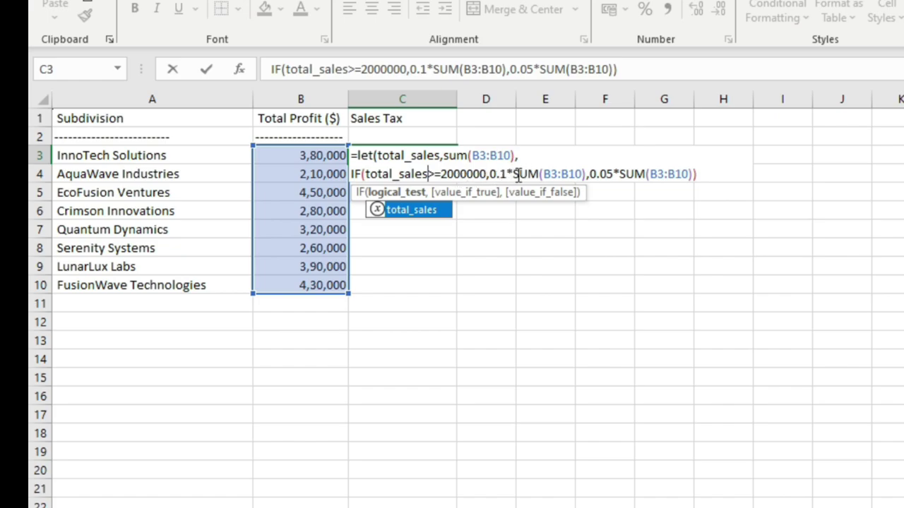
Step: Replace SUM(B3:B10) in the value-if-true argument with total_sales, so it reads 0.1*total_sales
drag(513, 174, 586, 181)
text(tota)
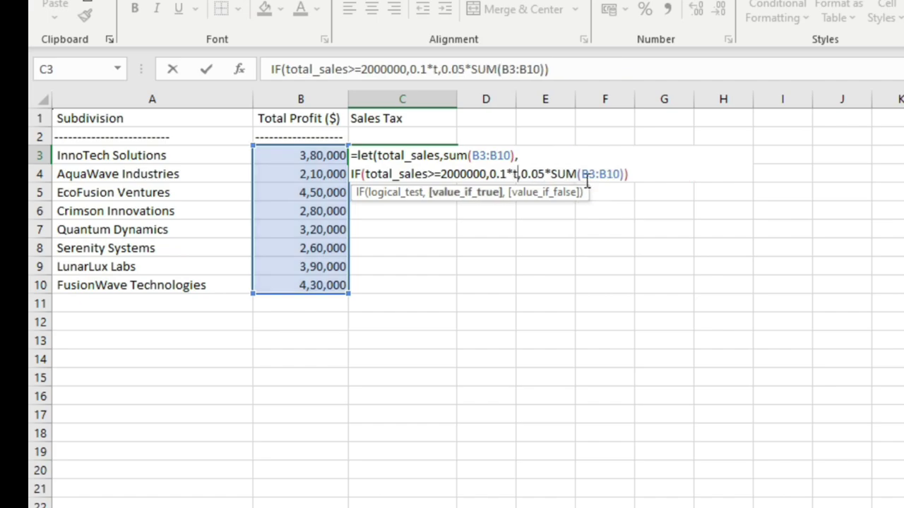
key(BackSpace)
key(BackSpace)
text(tal_sales)
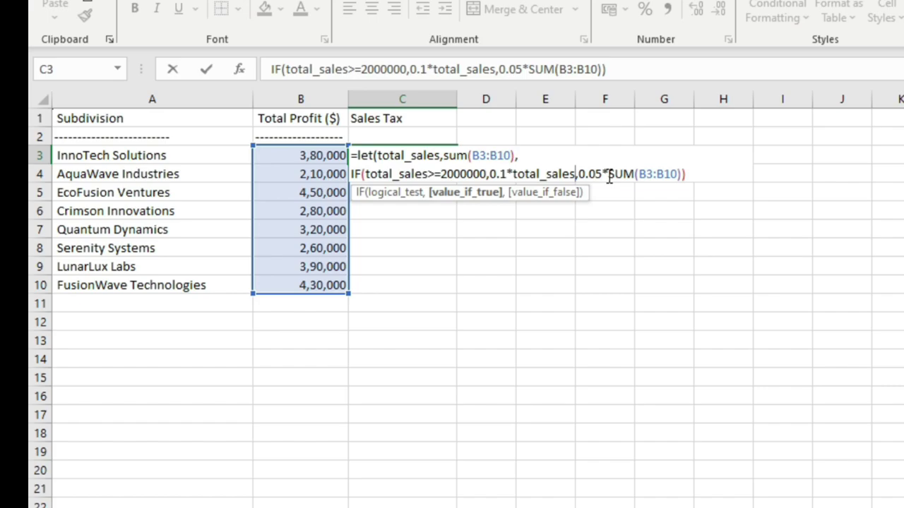
Step: Change the value-if-false argument to 0.05*total_sales, then close the LET function and commit the C3 formula
drag(608, 173, 677, 174)
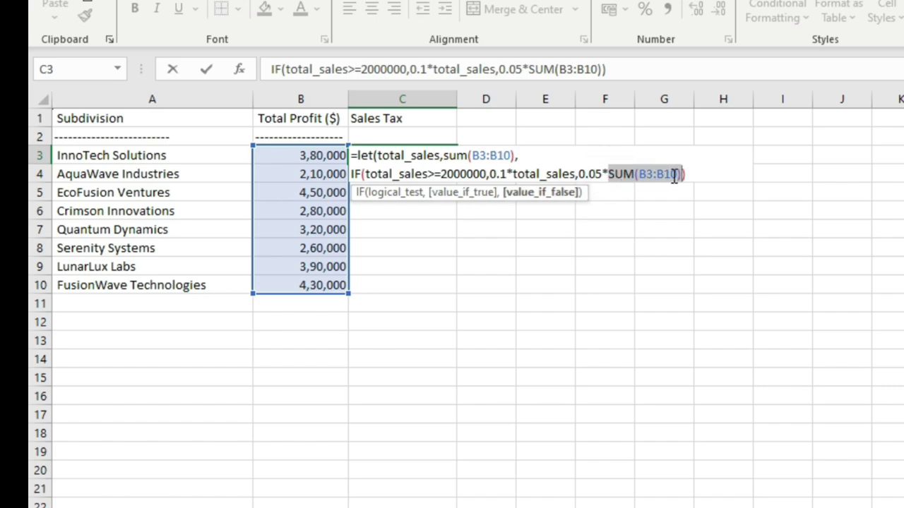
text(to)
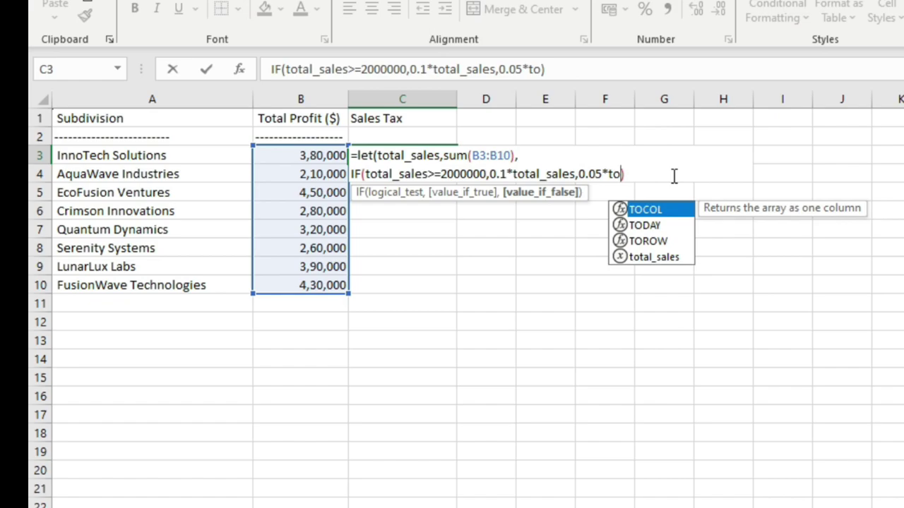
double_click(668, 257)
text())
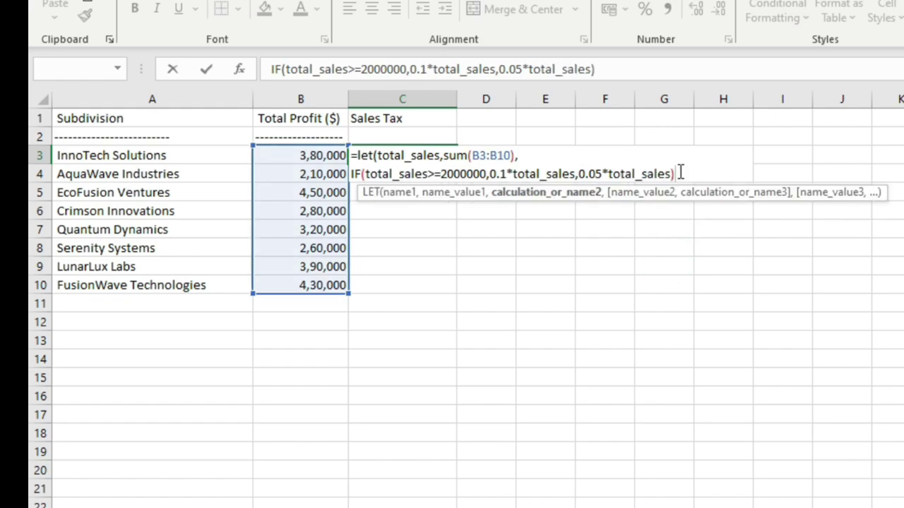
text())
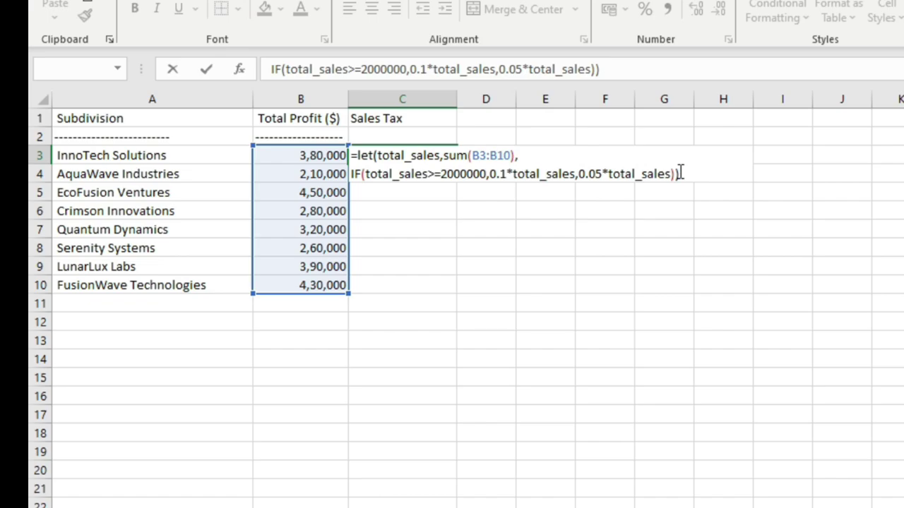
key(Return)
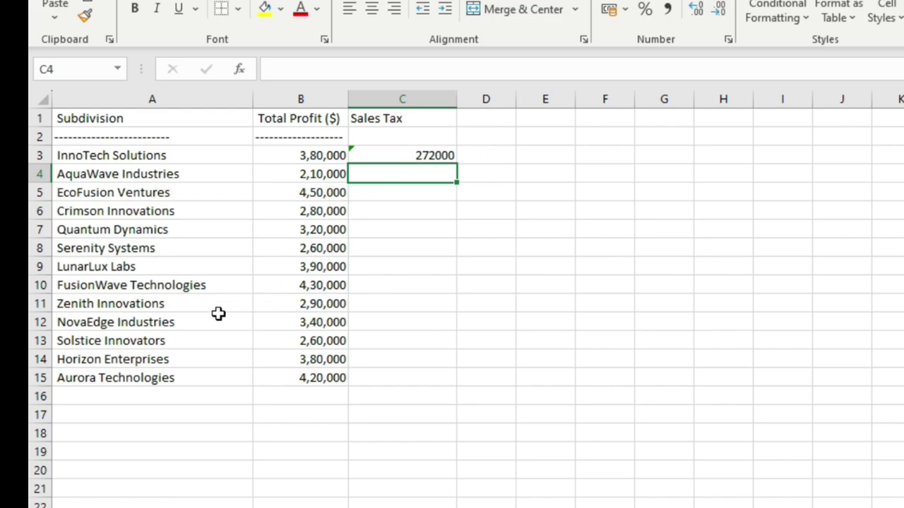
Step: Extend the total_sales sum in C3's LET formula to B3:B15, commit it, and reopen the formula for review
drag(61, 302, 311, 377)
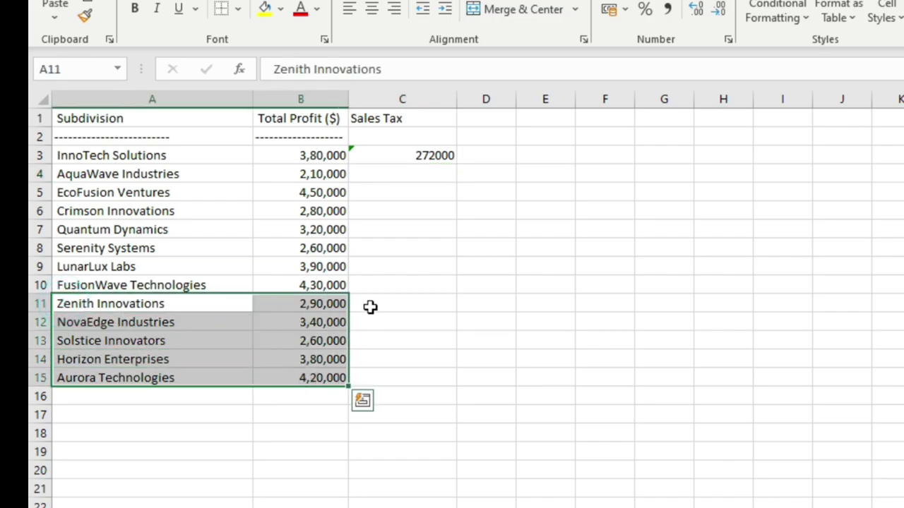
double_click(426, 155)
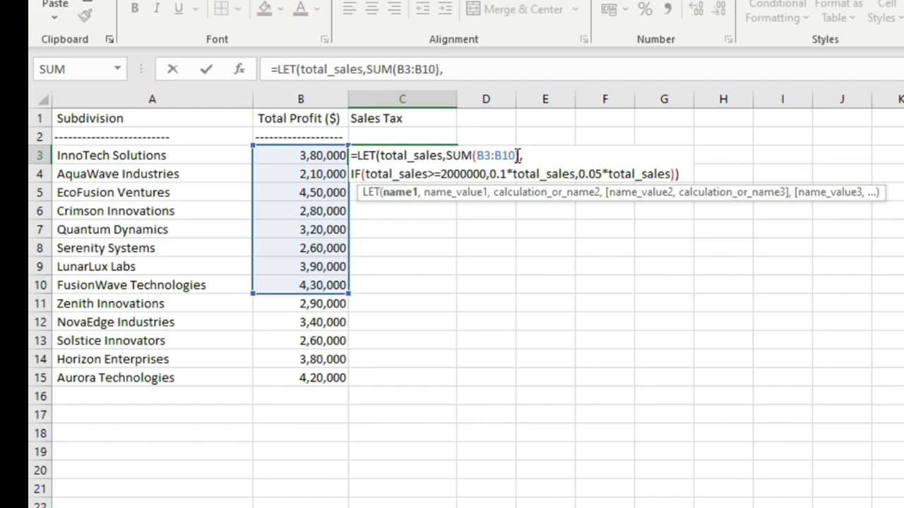
click(519, 156)
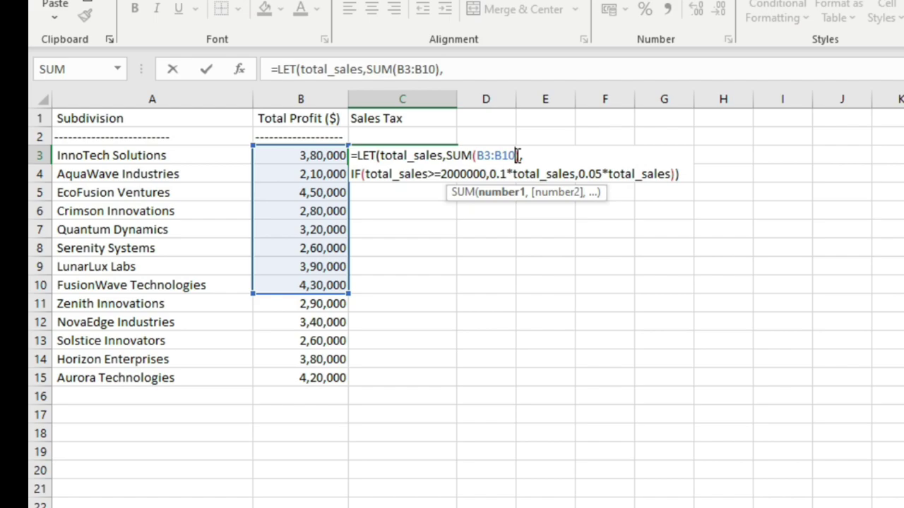
key(BackSpace)
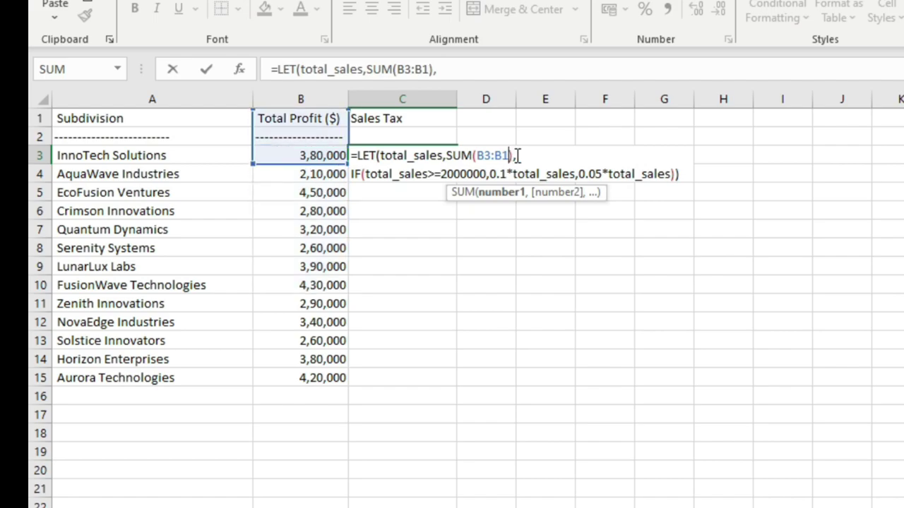
text(5)
key(Return)
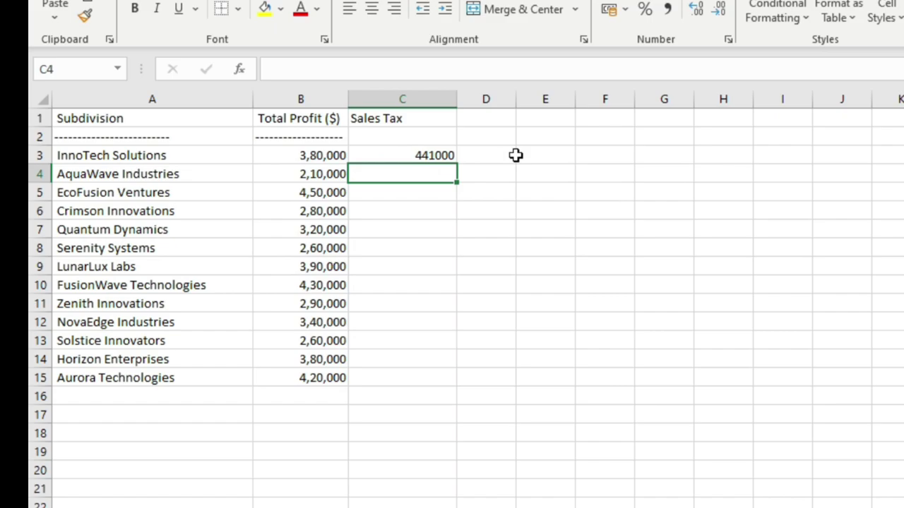
double_click(439, 156)
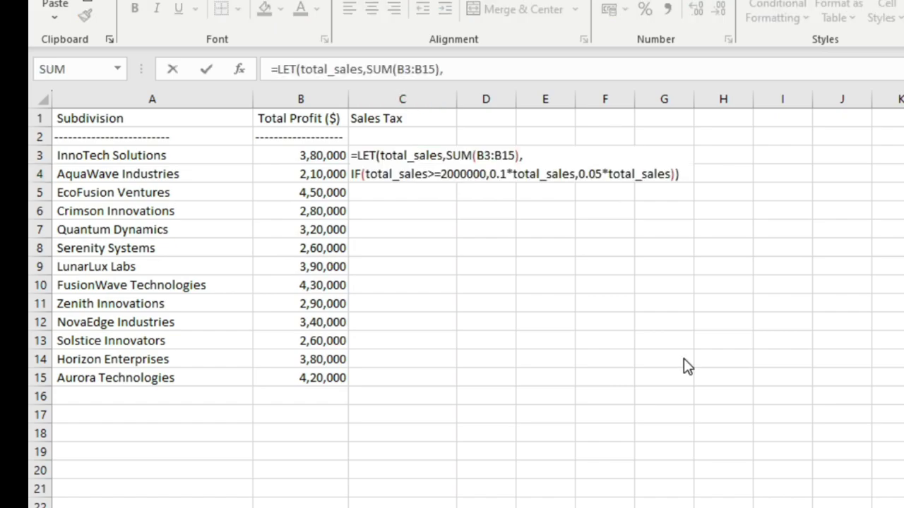